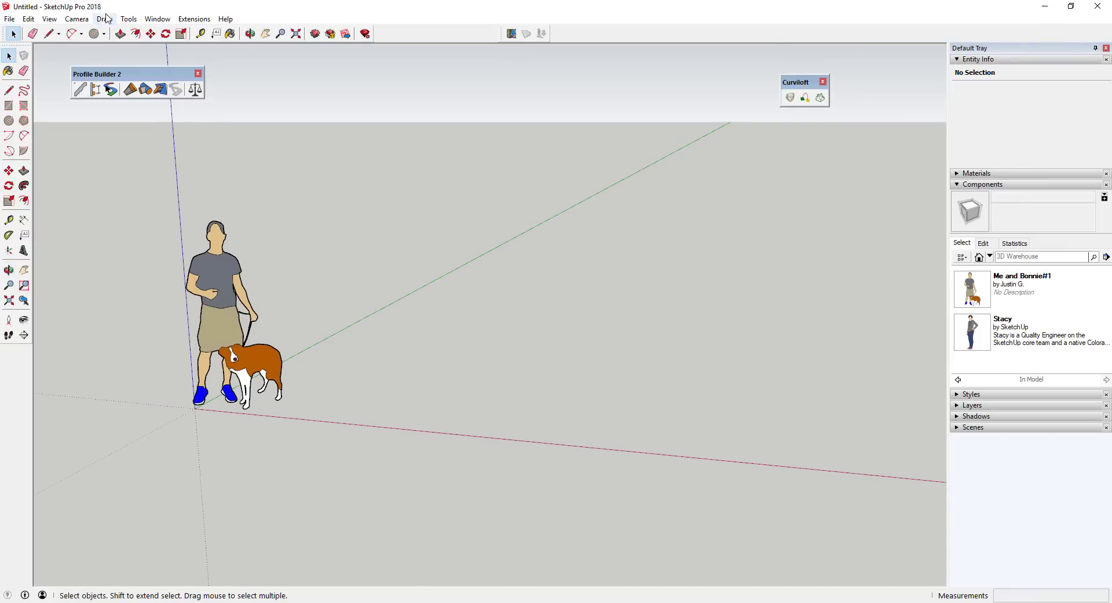
- Close the Profile Builder 2 toolbar and move the Curviloft toolbar to the top-left
left_click(197, 73)
left_click_drag(794, 85, 74, 62)
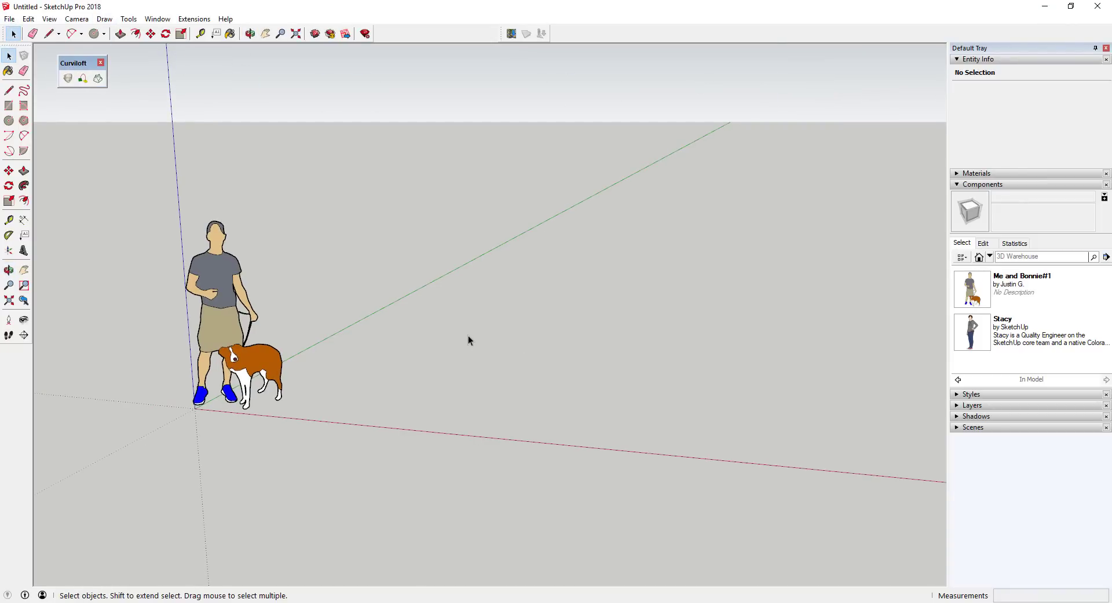
- Draw a 20' half-circle arc standing on the red axis beside the scale figure
key("a")
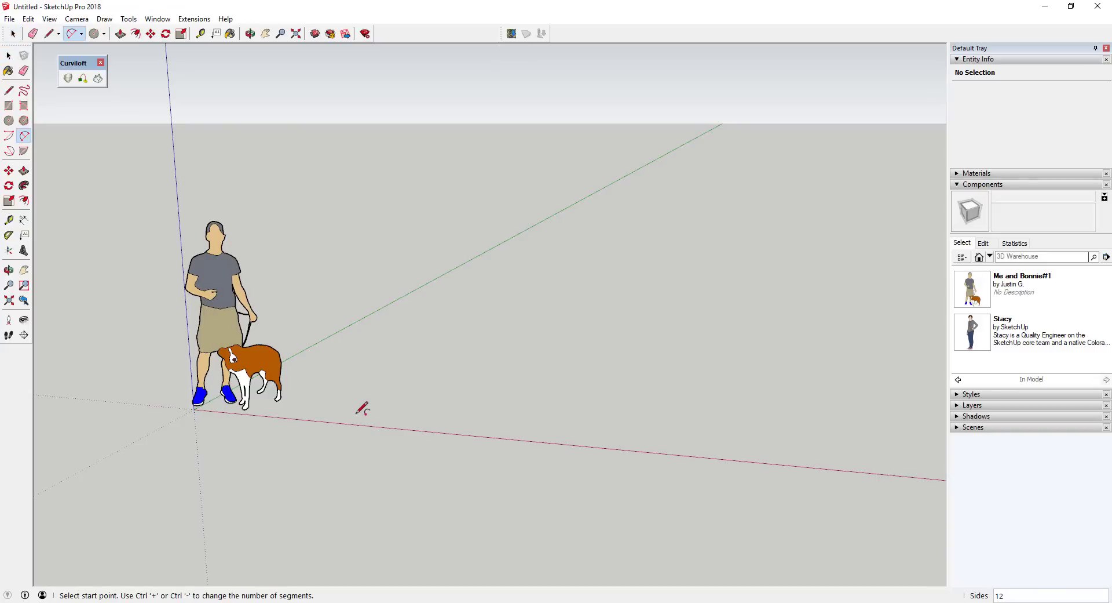
left_click(356, 414)
type("2")
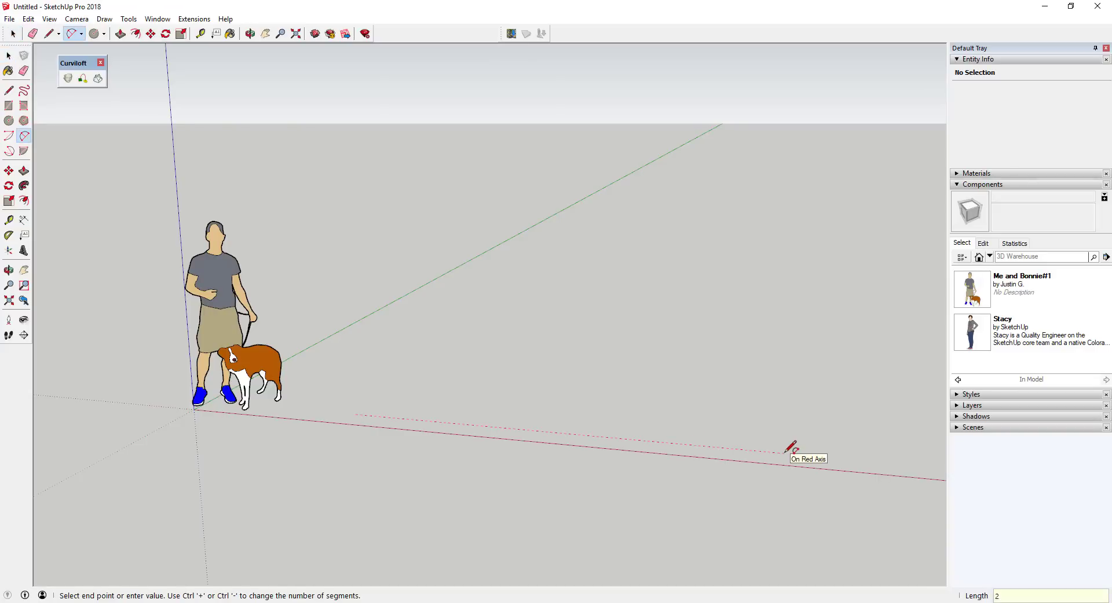
type("0")
key("Return")
scroll(725, 430, "down", 3)
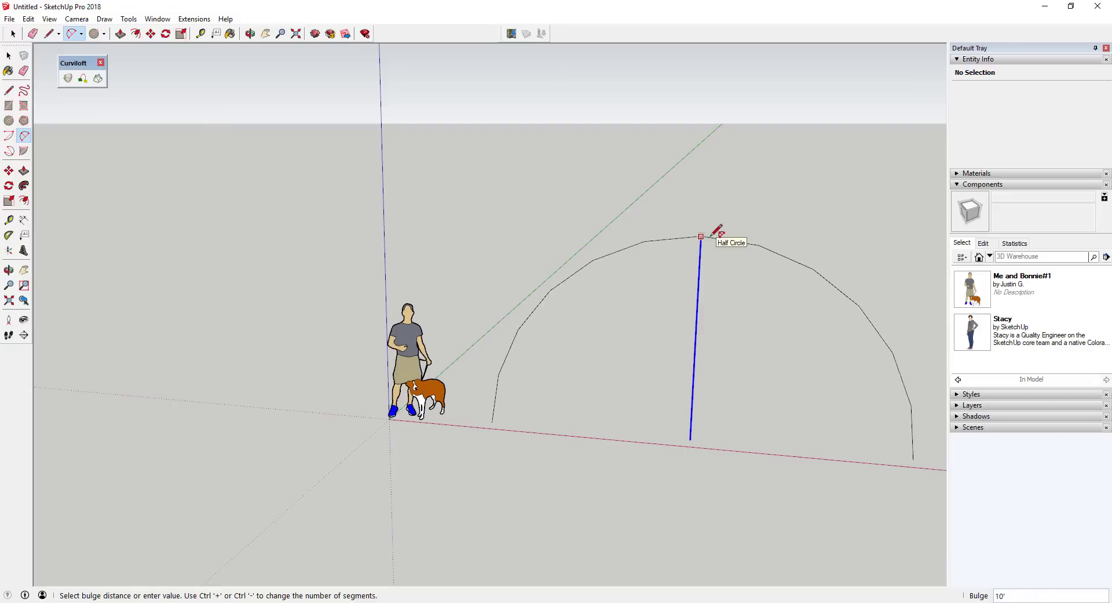
left_click(713, 235)
scroll(567, 223, "down", 2)
- Try offsetting the arc, then cancel the Offset attempt
key("f")
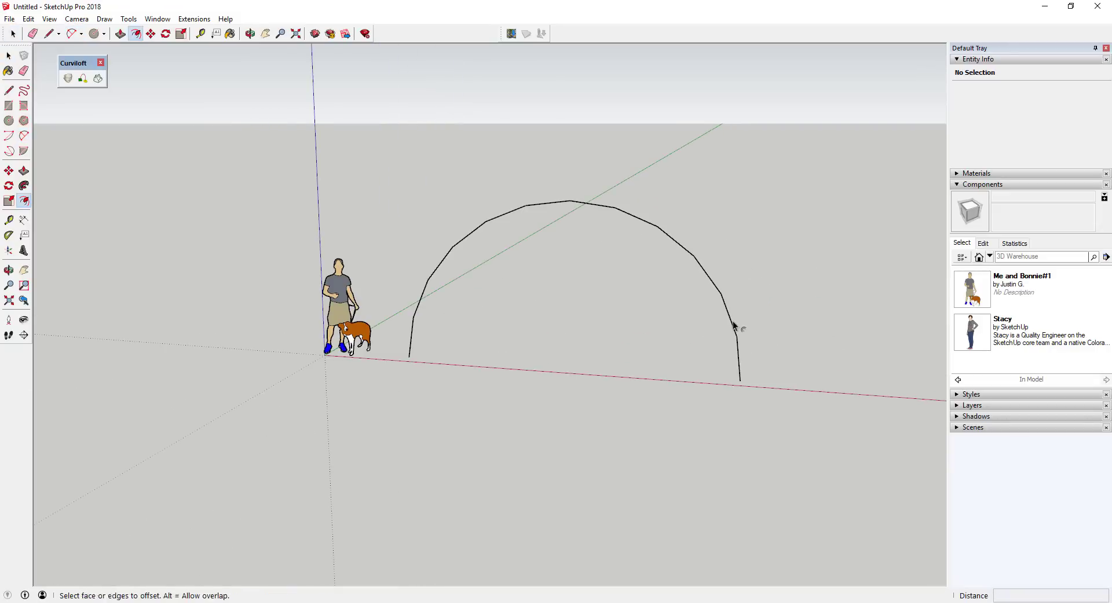
left_click(733, 326)
key("space")
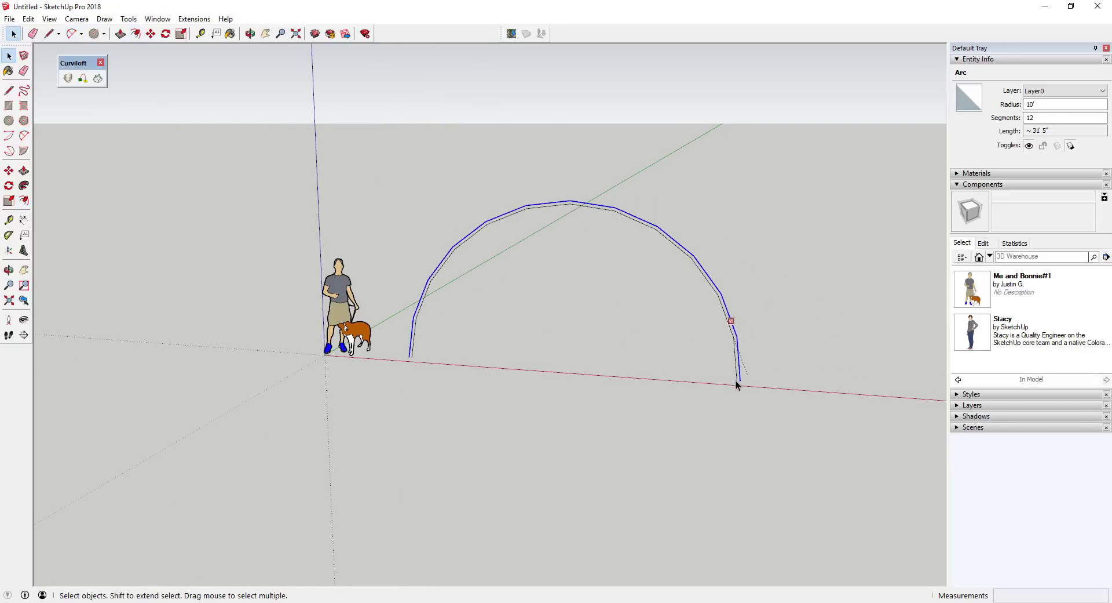
key("f")
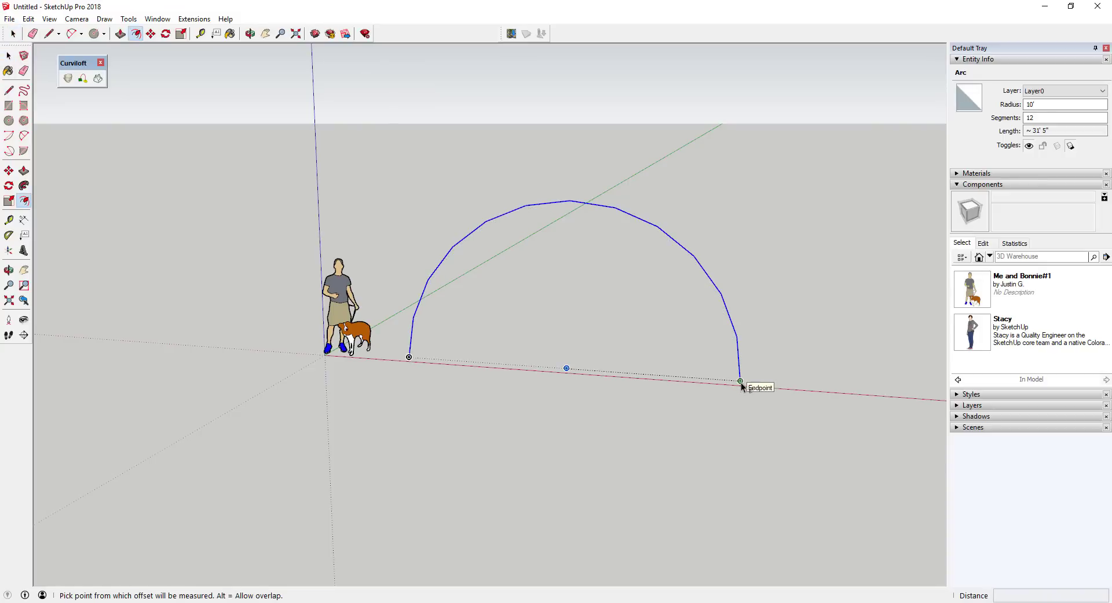
key("space")
scroll(678, 358, "down", 2)
scroll(629, 358, "up", 4)
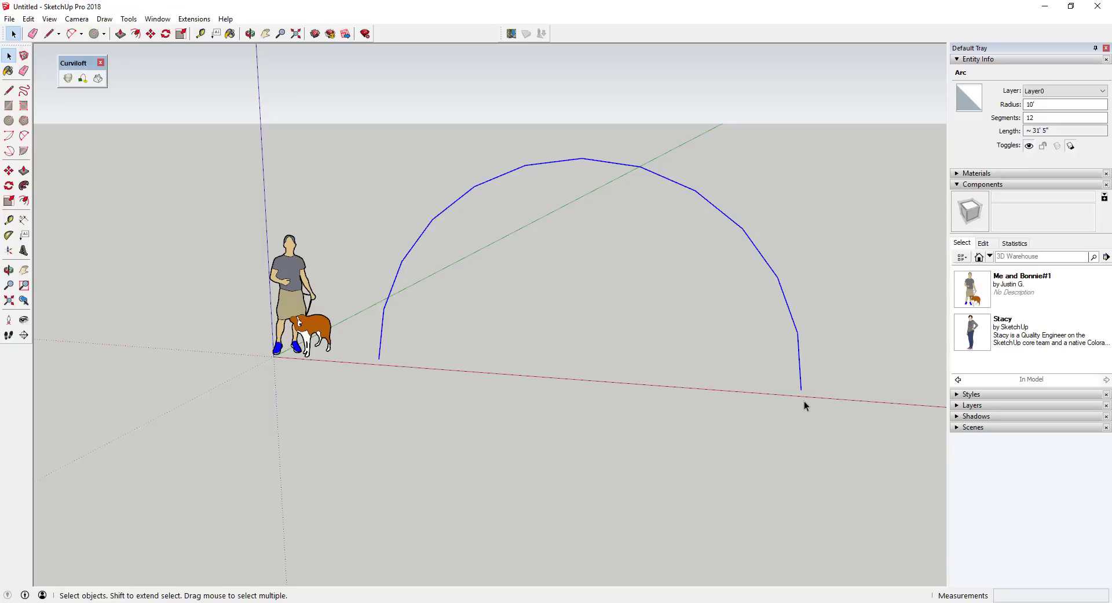
scroll(808, 377, "down", 1)
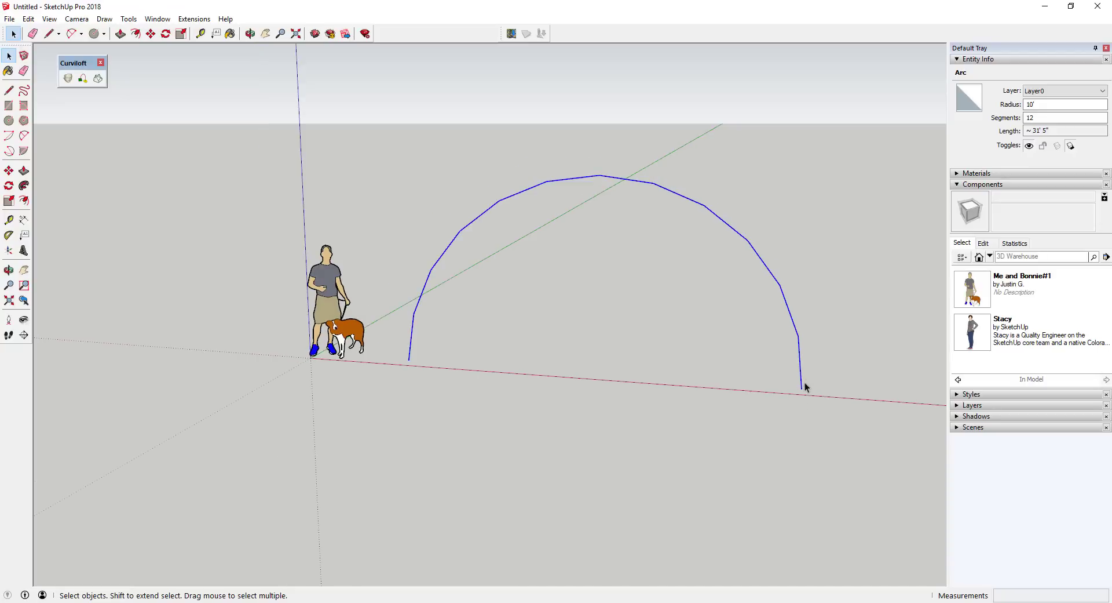
scroll(559, 371, "down", 2)
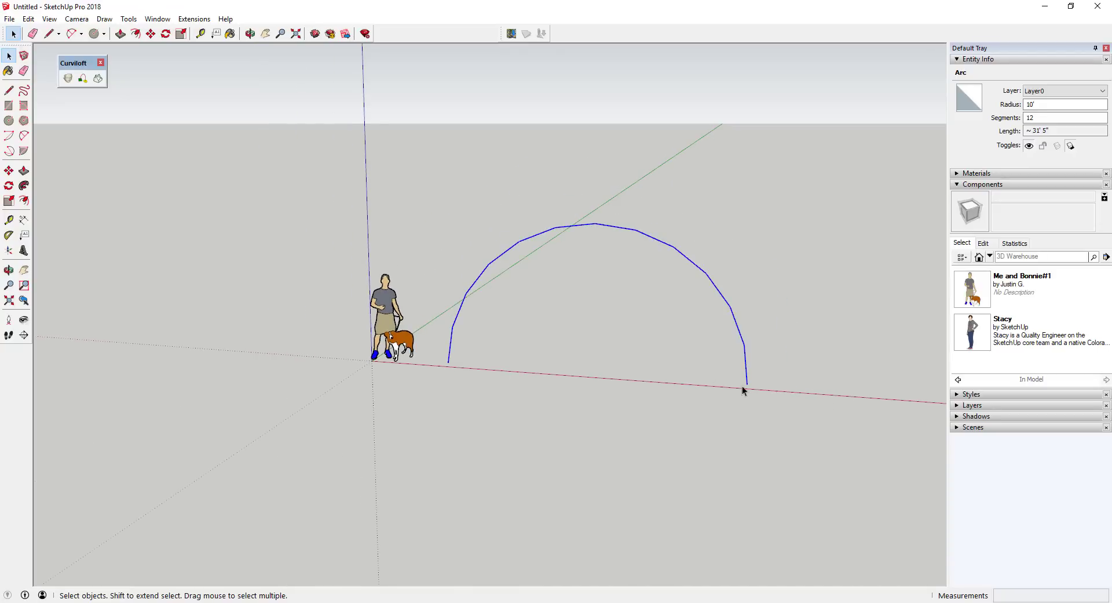
- Offset the arc 2' outward to create a 12' outer arc
middle_click_drag(765, 391, 709, 350)
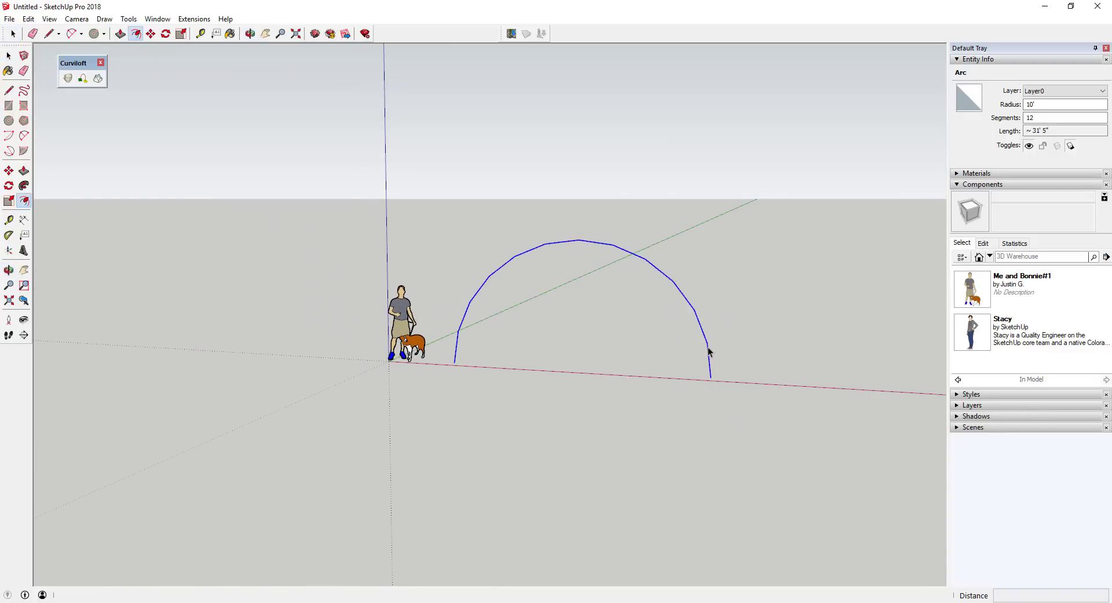
left_click(712, 379)
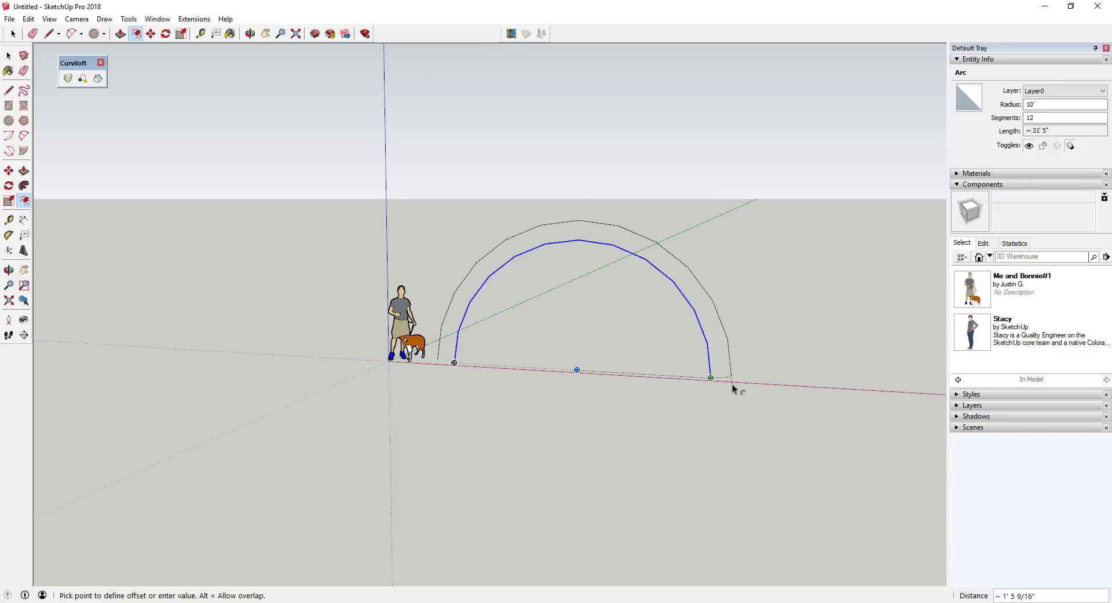
scroll(736, 384, "up", 3)
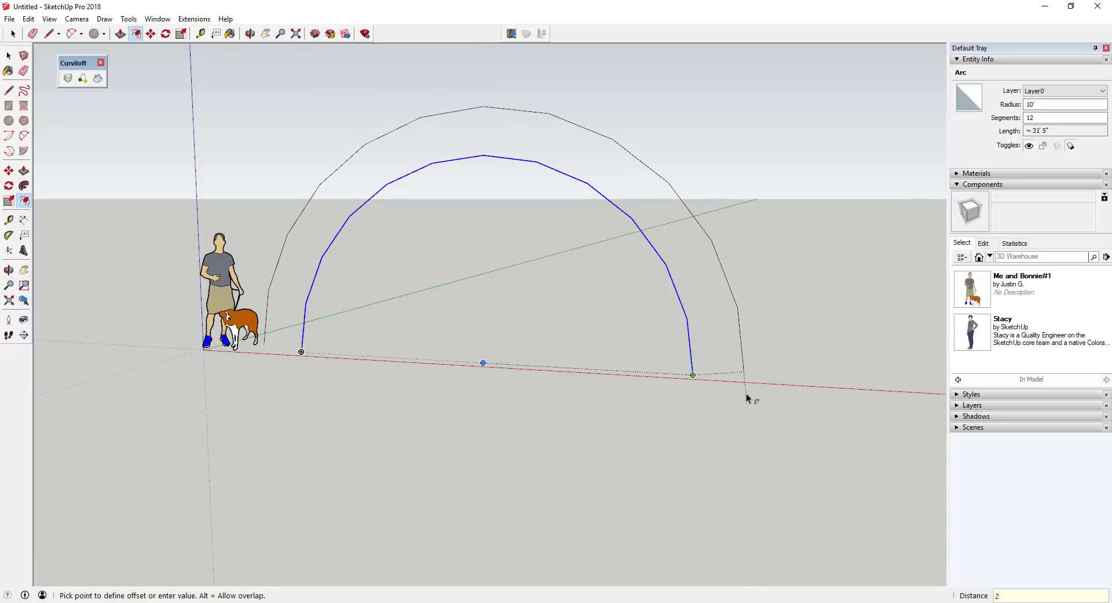
key("Return")
scroll(766, 380, "up", 2)
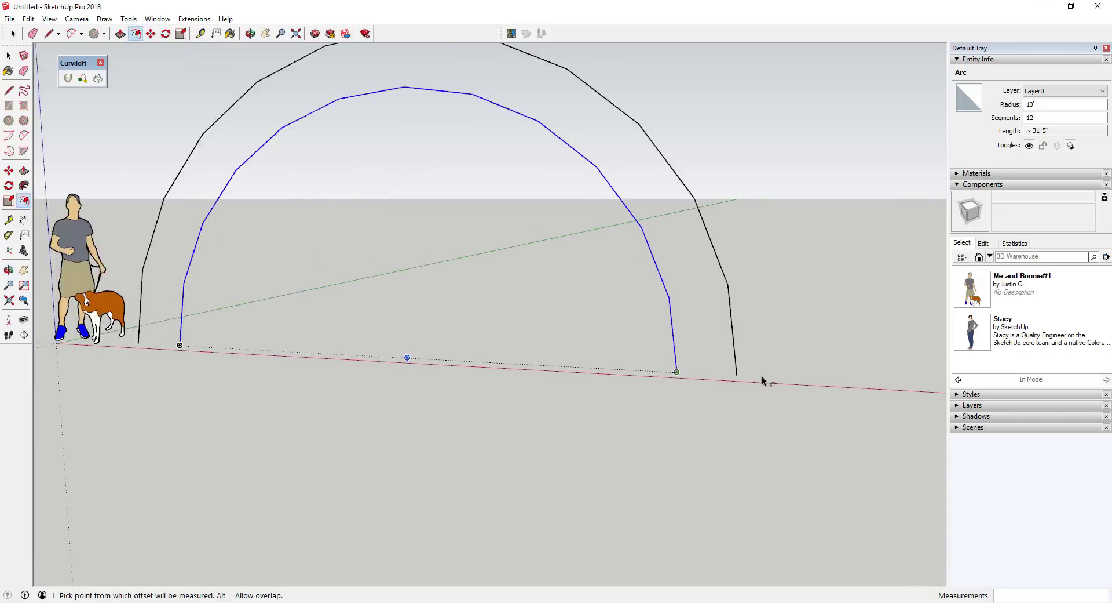
scroll(763, 380, "up", 1)
- Start lines from the inner arc's end, then cancel them
key("space")
key("l")
left_click(662, 371)
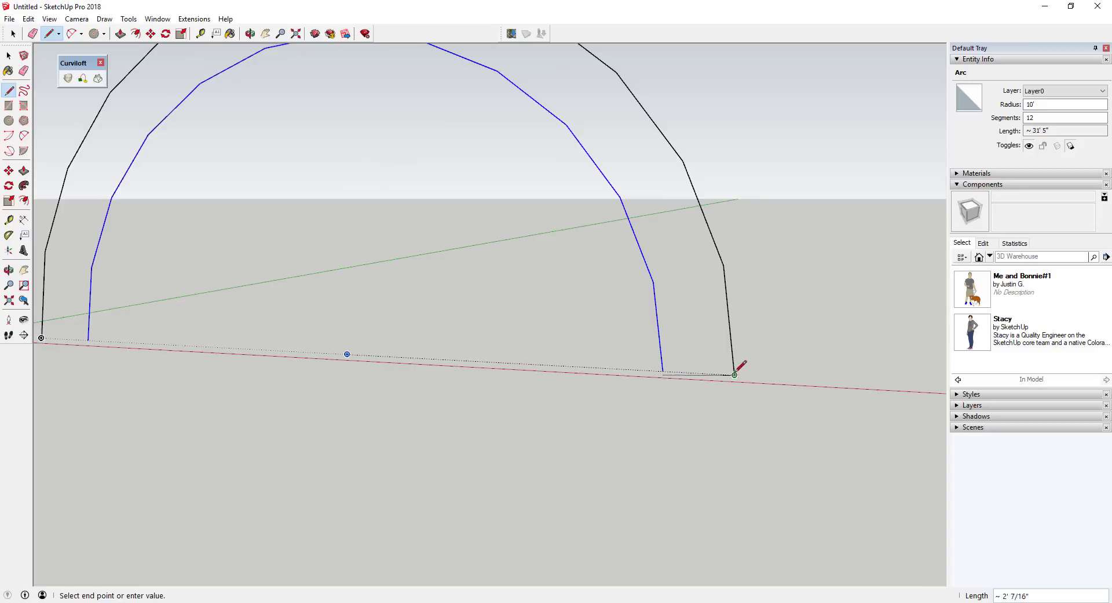
key("space")
key("l")
left_click(663, 371)
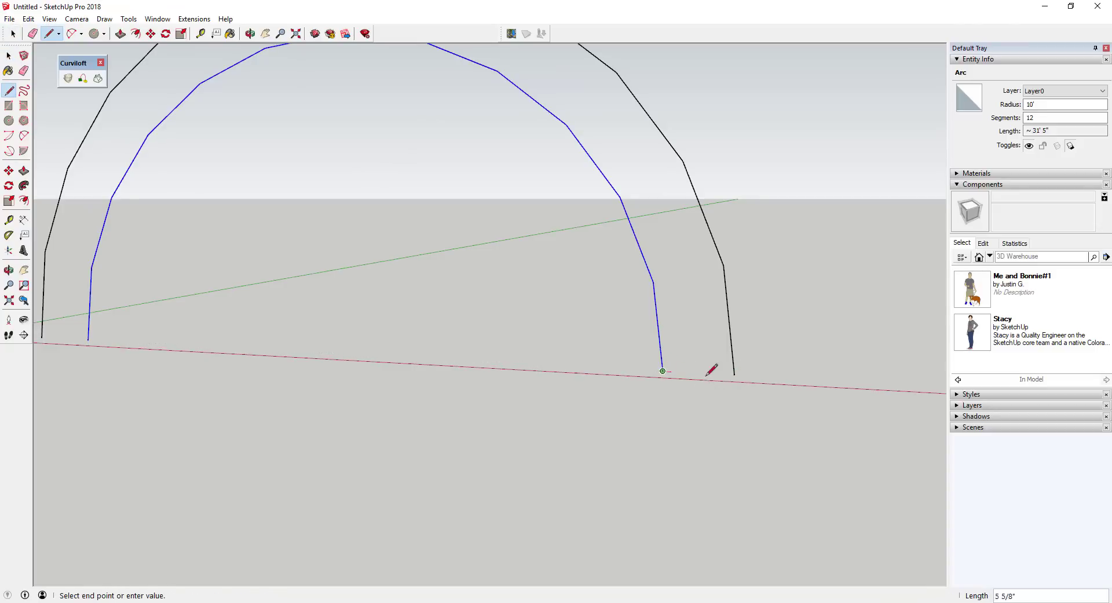
scroll(736, 371, "down", 4)
key("space")
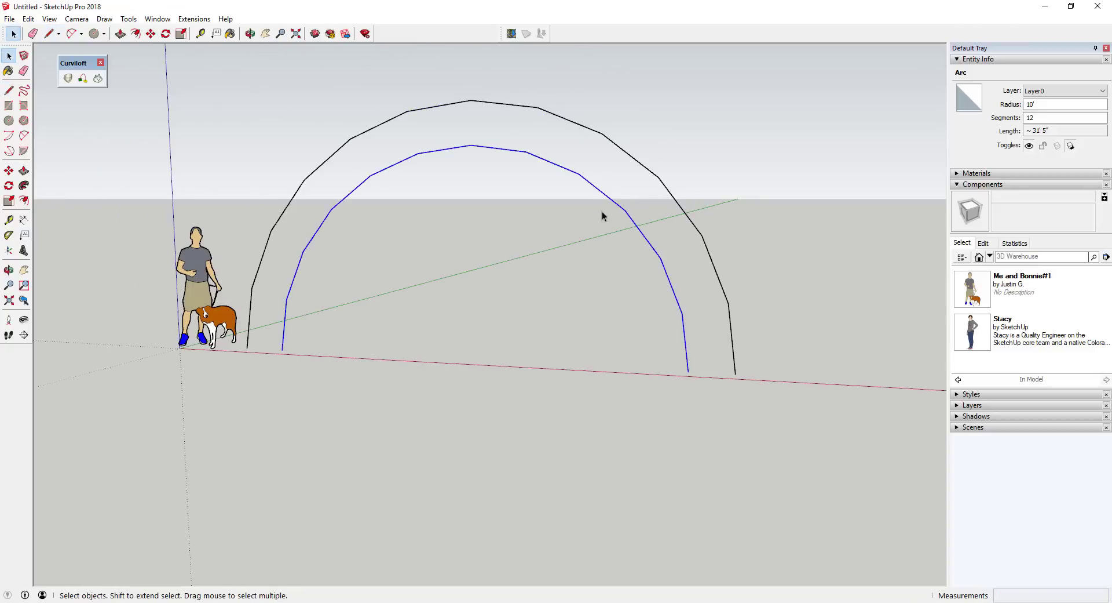
- Orbit to an angled view and select the outer arc
left_click(603, 138)
left_click(630, 225)
middle_click_drag(669, 265, 638, 273)
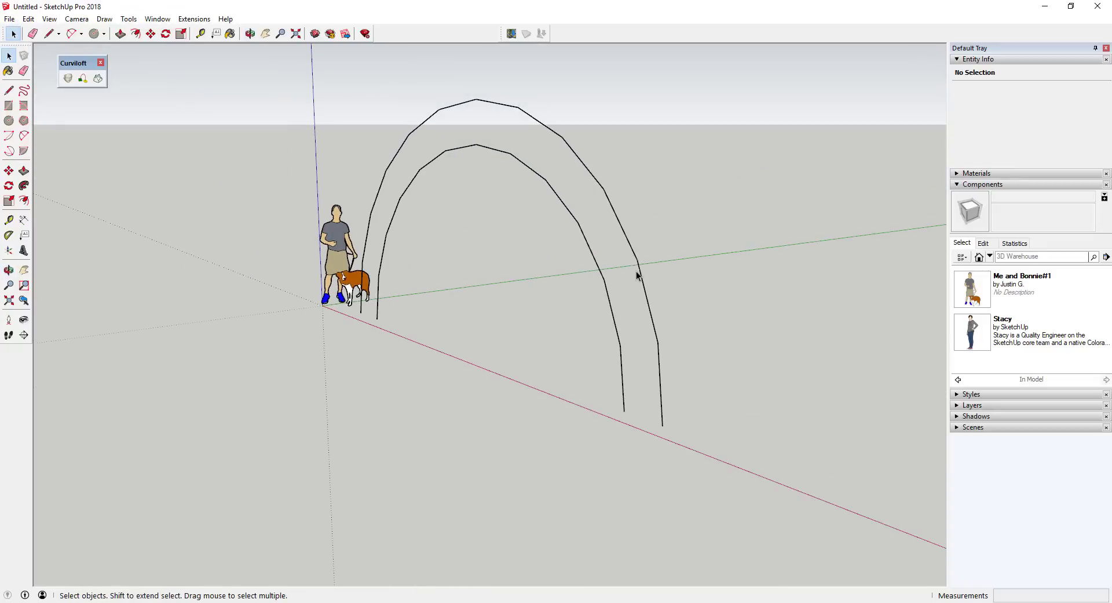
left_click(641, 272)
- Move the outer arc 2' along the green axis
key("m")
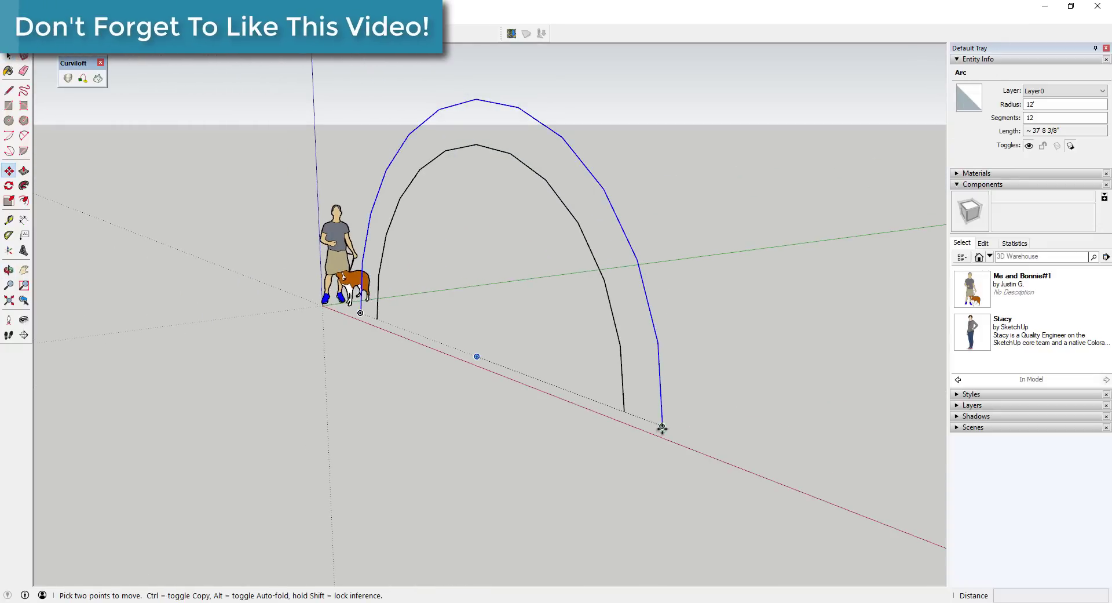
left_click(663, 425)
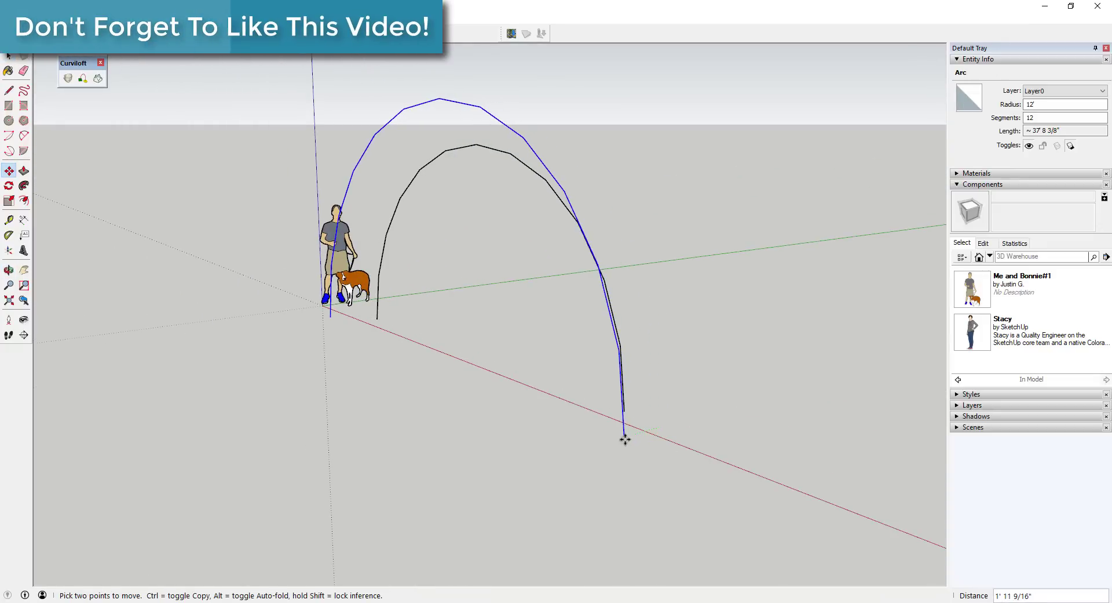
type("2'")
key("Return")
middle_click_drag(625, 439, 428, 401)
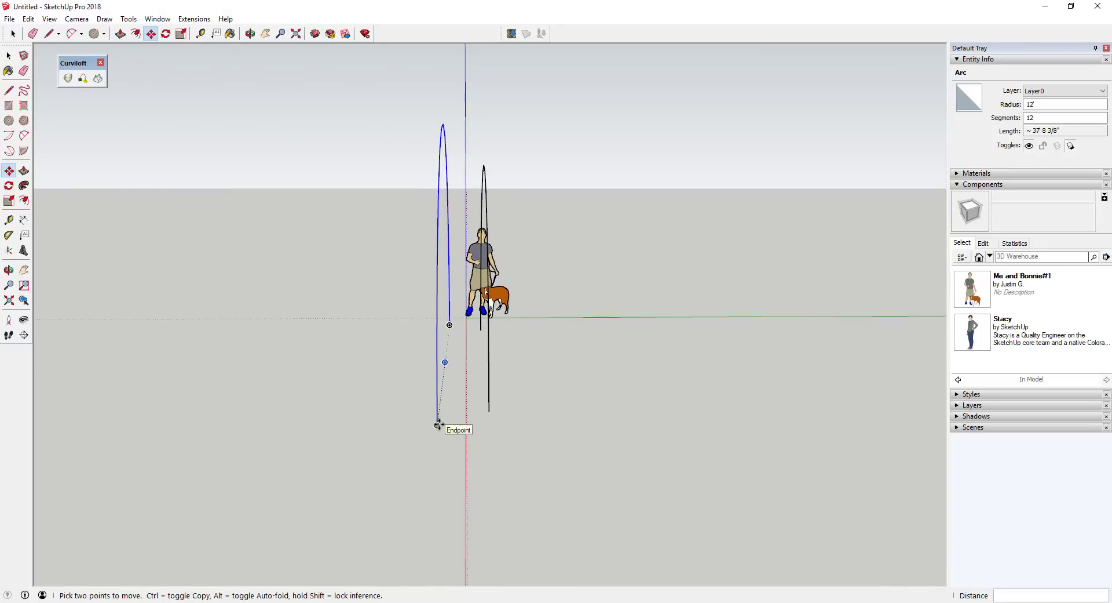
- Select both arcs and copy them 4' along the green axis
key("space")
left_click_drag(527, 364, 398, 379)
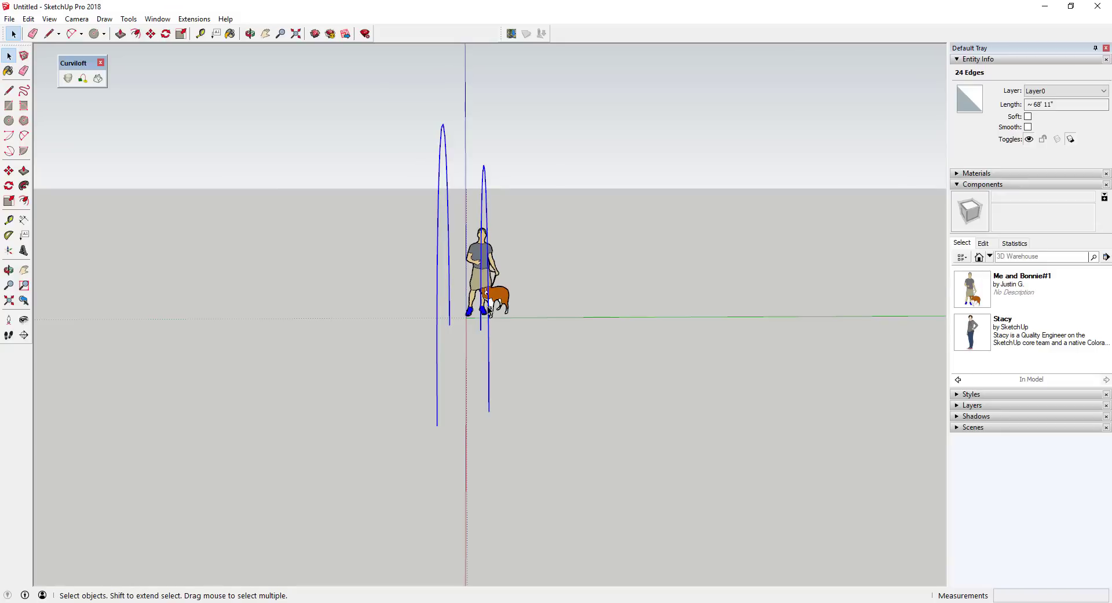
key("m")
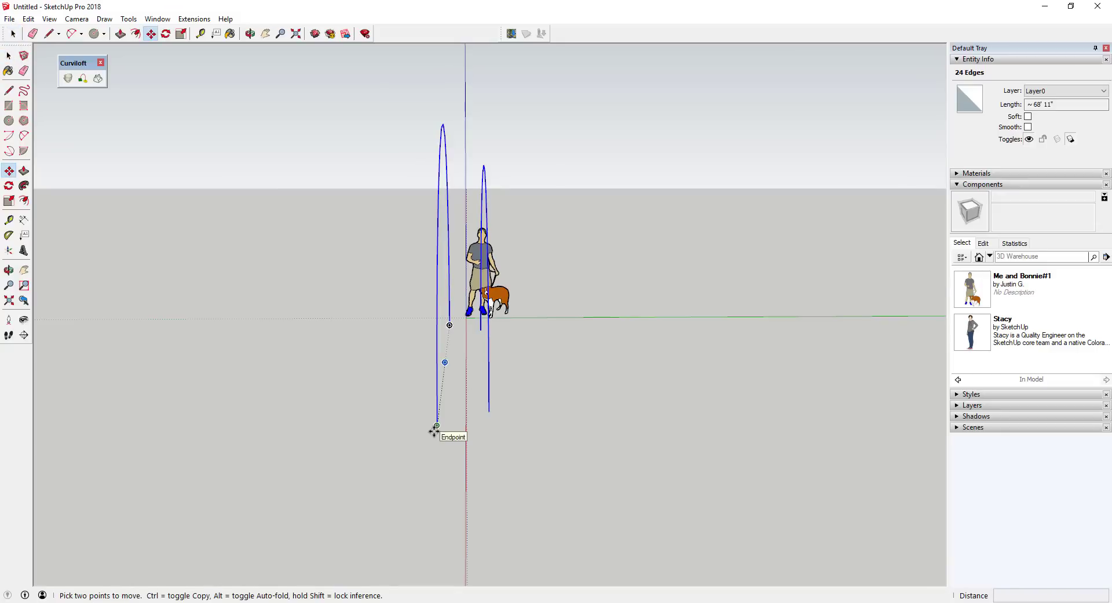
left_click(437, 425)
key("ctrl")
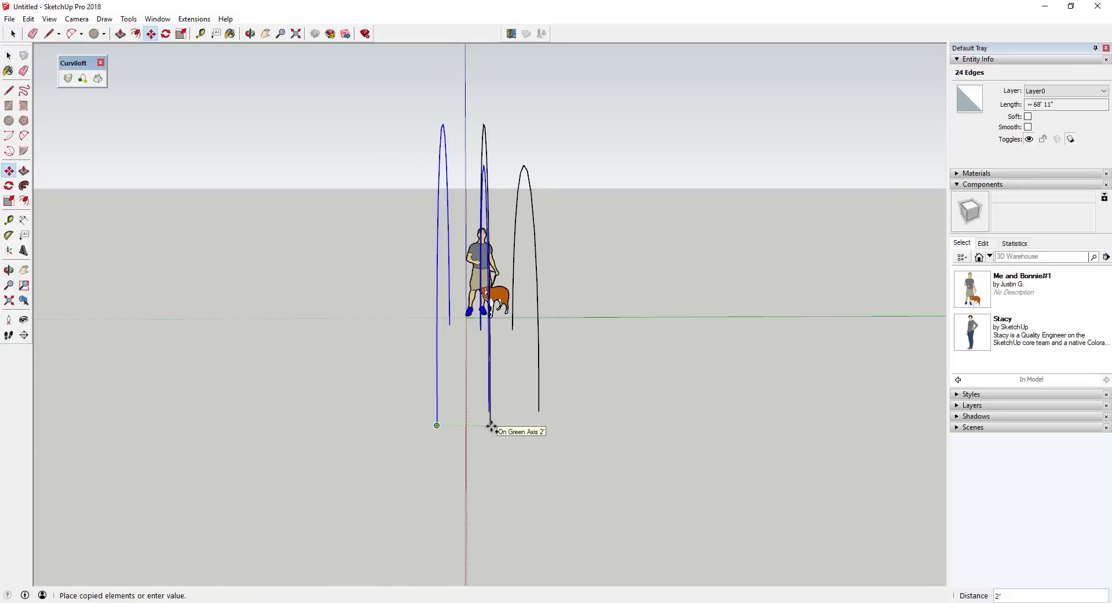
key("space")
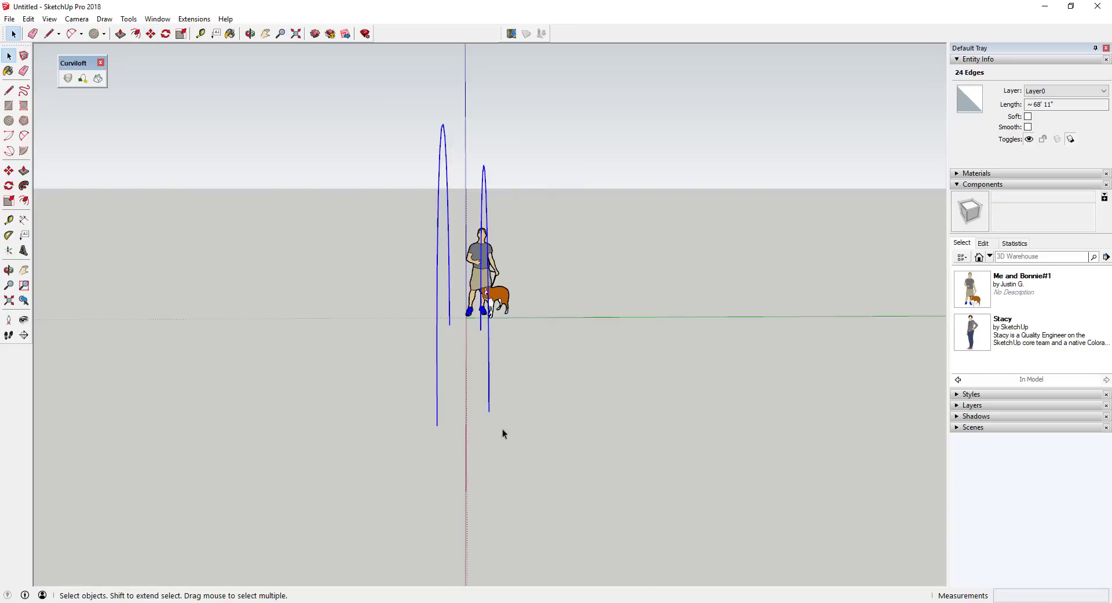
key("m")
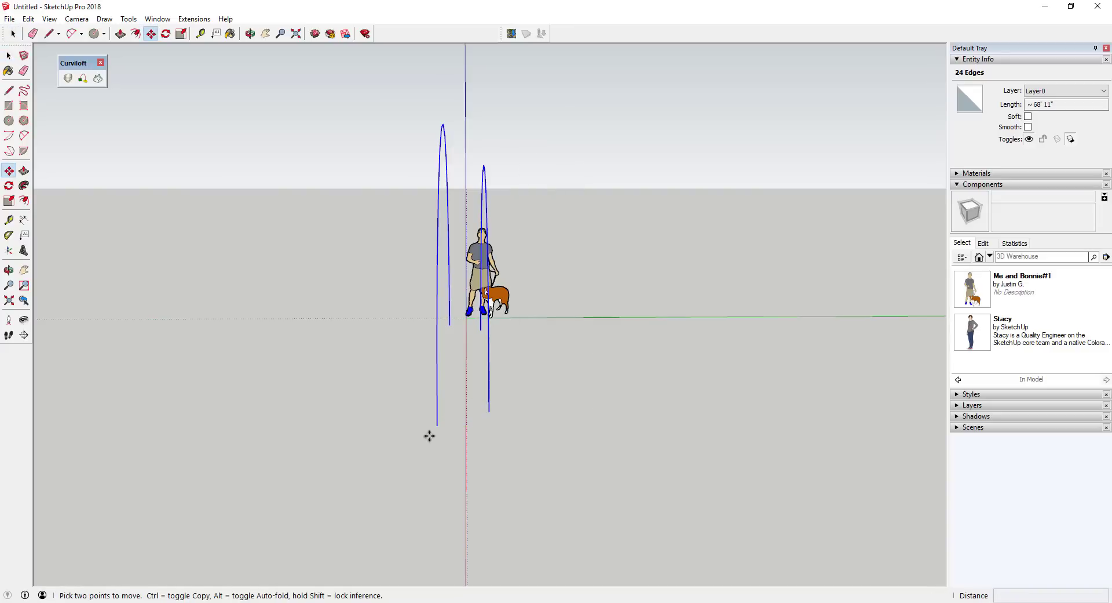
left_click(437, 425)
key("ctrl")
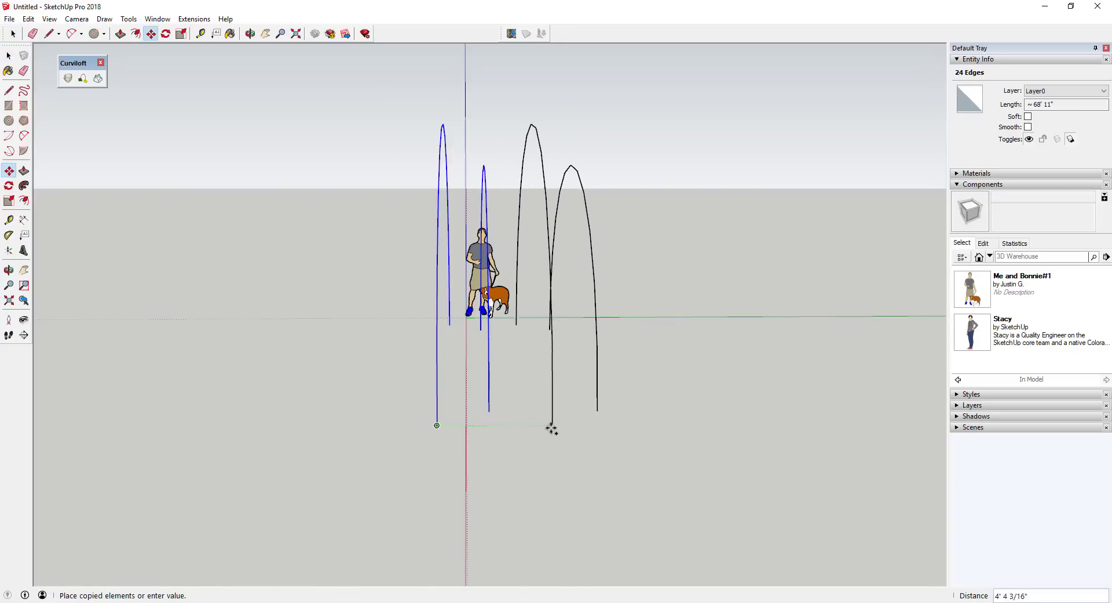
type("4'")
key("Return")
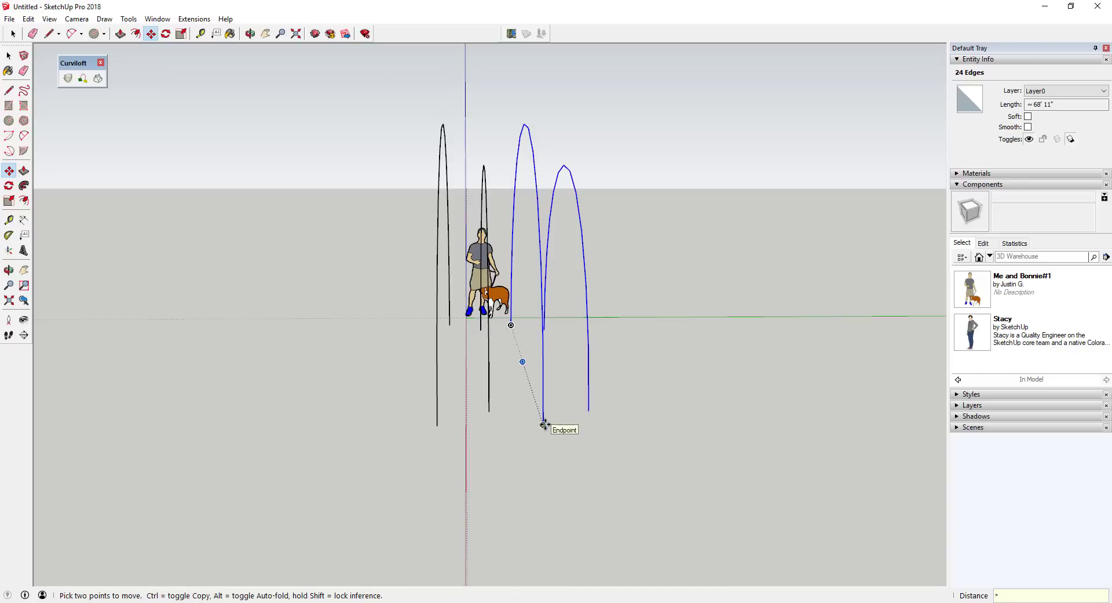
- Array the arch-pair copy along green, first 10 times, then reduced to 5
type("10")
key("Return")
scroll(545, 424, "down", 3)
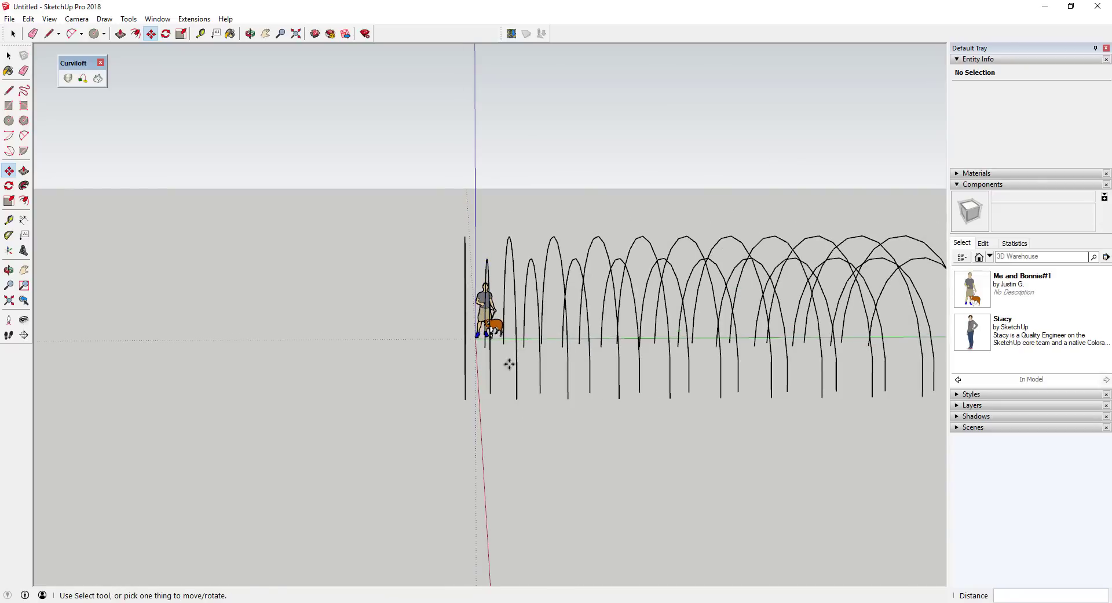
type("*5")
key("Return")
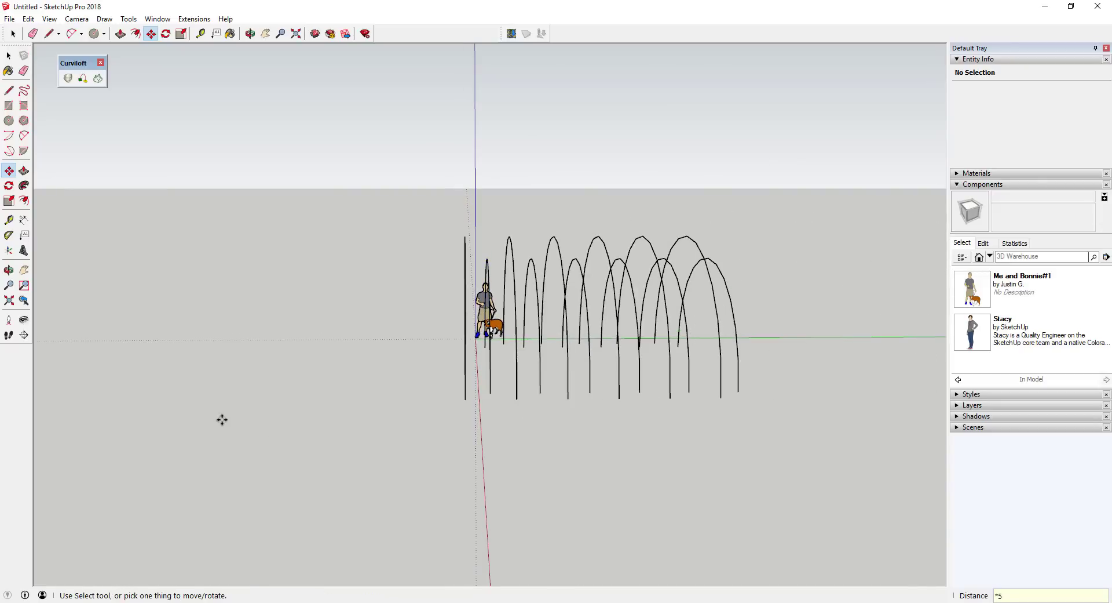
middle_click_drag(536, 393, 529, 351)
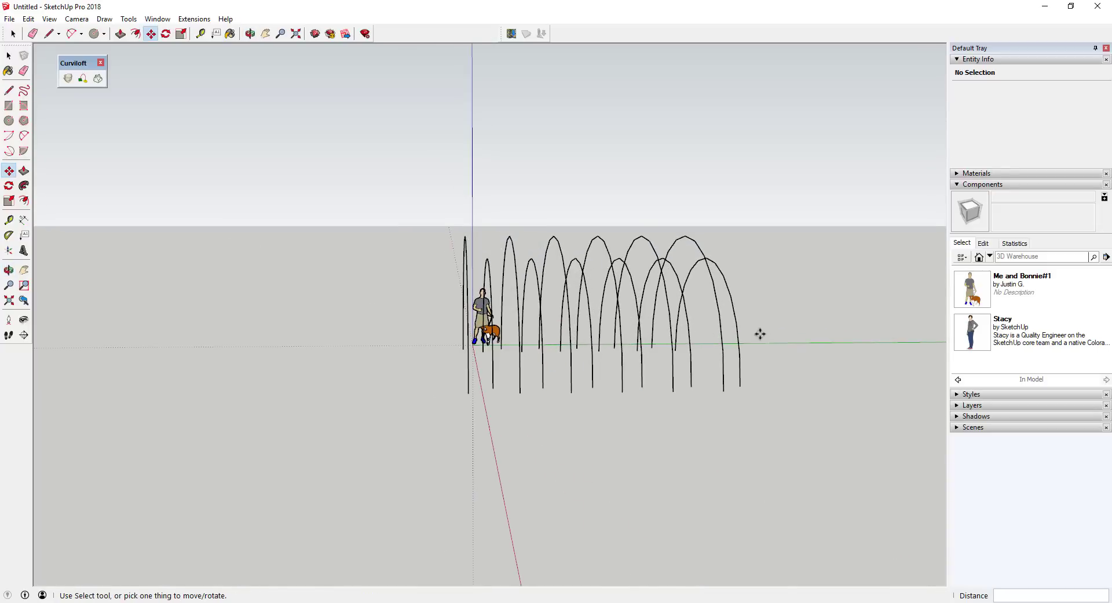
scroll(760, 333, "down", 1)
middle_click_drag(603, 346, 539, 285)
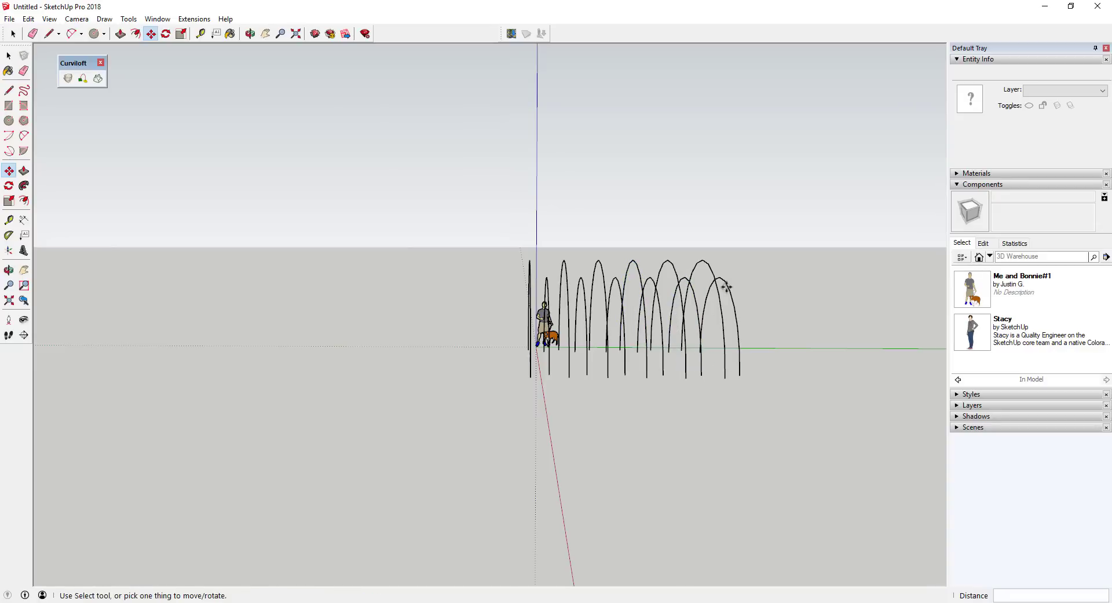
middle_click_drag(637, 307, 706, 368)
- Copy one arc 4" along the green axis
key("space")
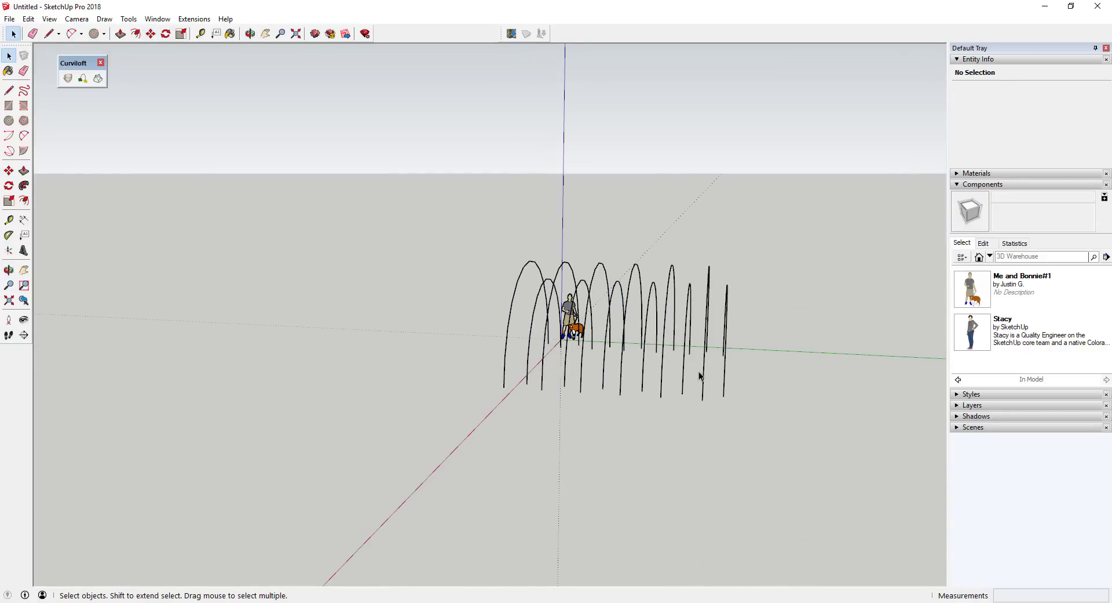
left_click(703, 375)
key("m")
left_click(702, 400)
key("ctrl")
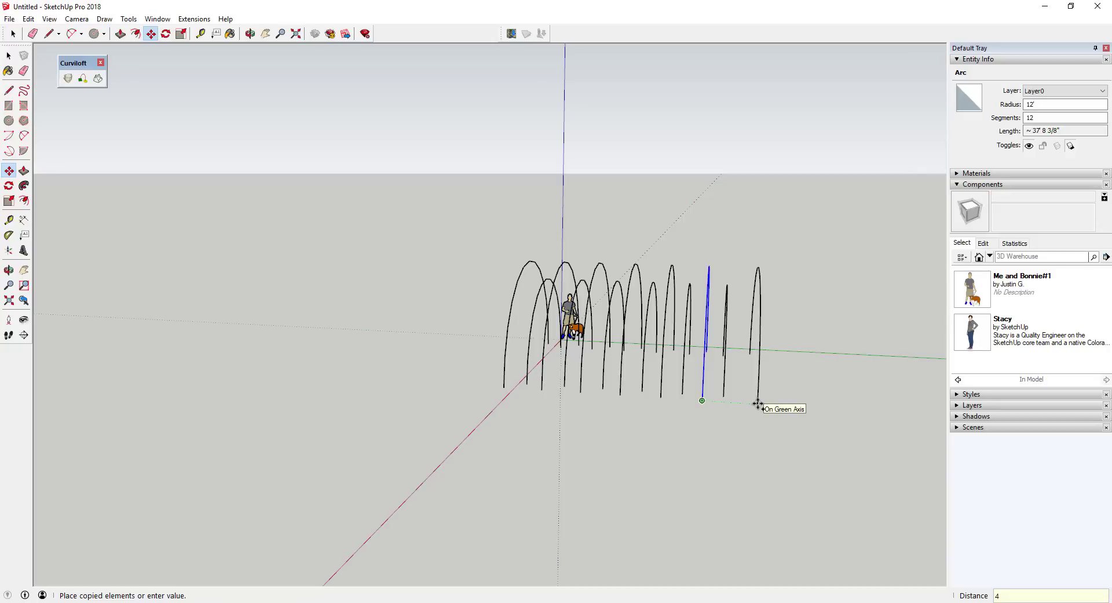
type("4")
key("Return")
- Copy the new arc another 4" along green and view the whole row
key("space")
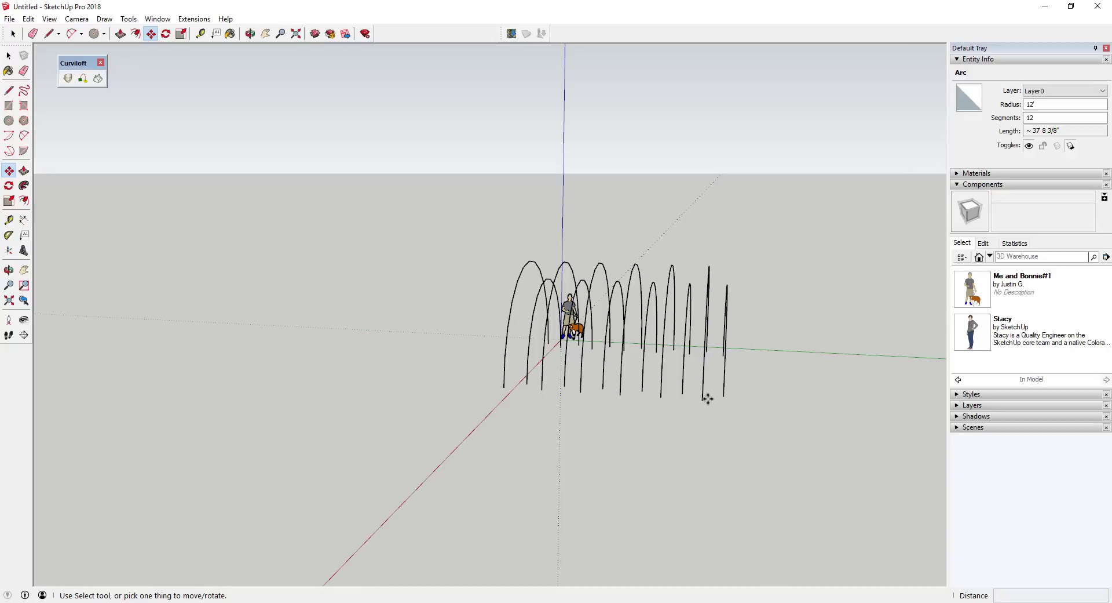
left_click(700, 397)
left_click(704, 398)
key("m")
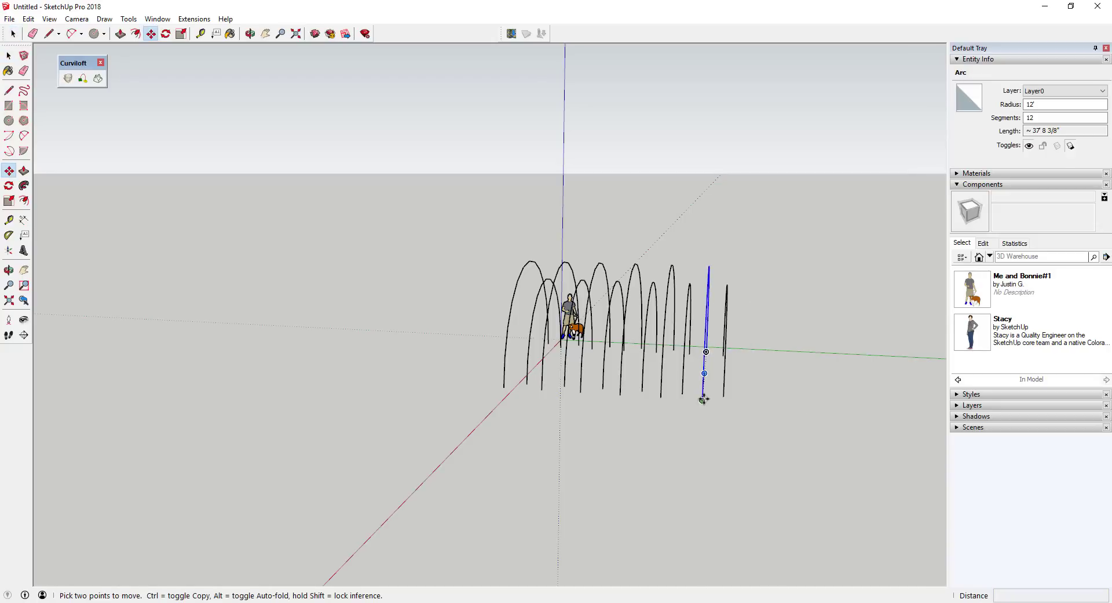
left_click(702, 400)
key("ctrl")
type("4")
key("Return")
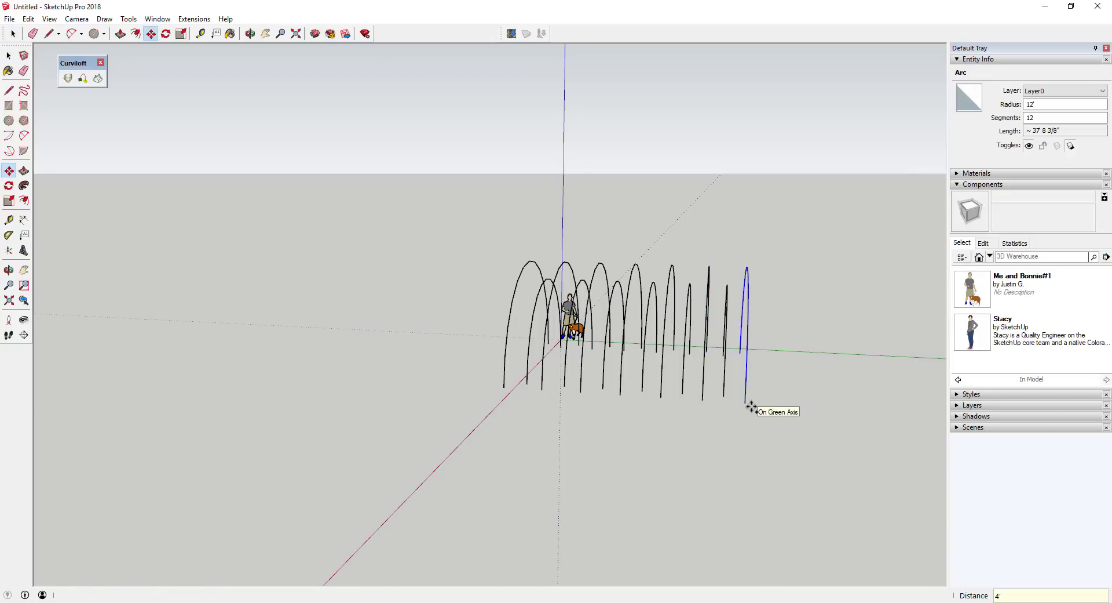
key("space")
middle_click_drag(568, 387, 644, 213)
- Box-select all the arches in the row, 156 edges in total
scroll(582, 291, "up", 3)
left_click(653, 322)
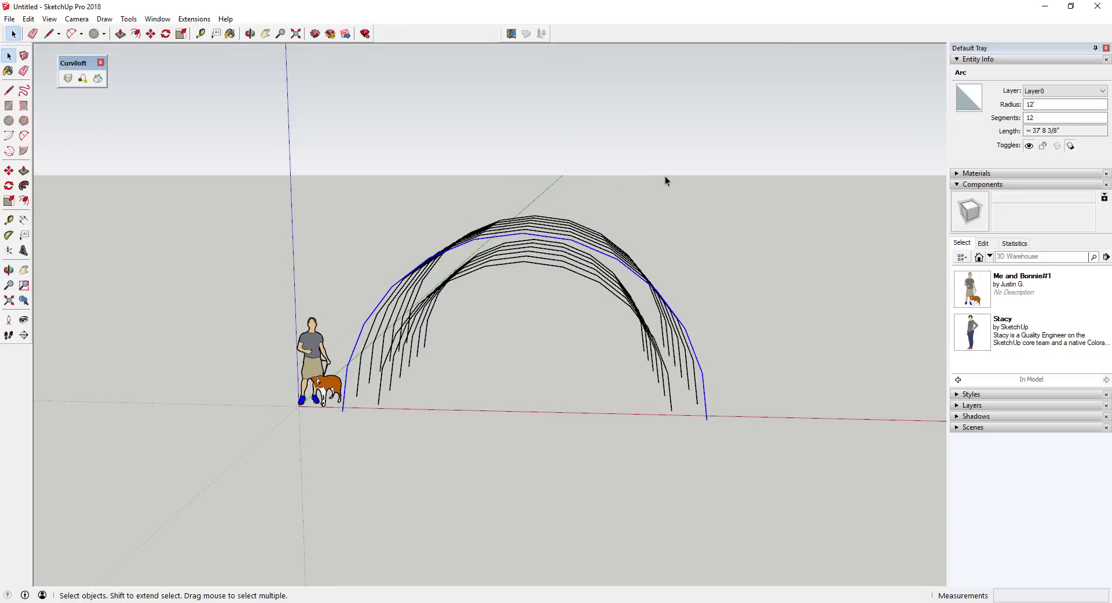
left_click_drag(540, 335, 536, 335)
middle_click_drag(687, 290, 536, 363)
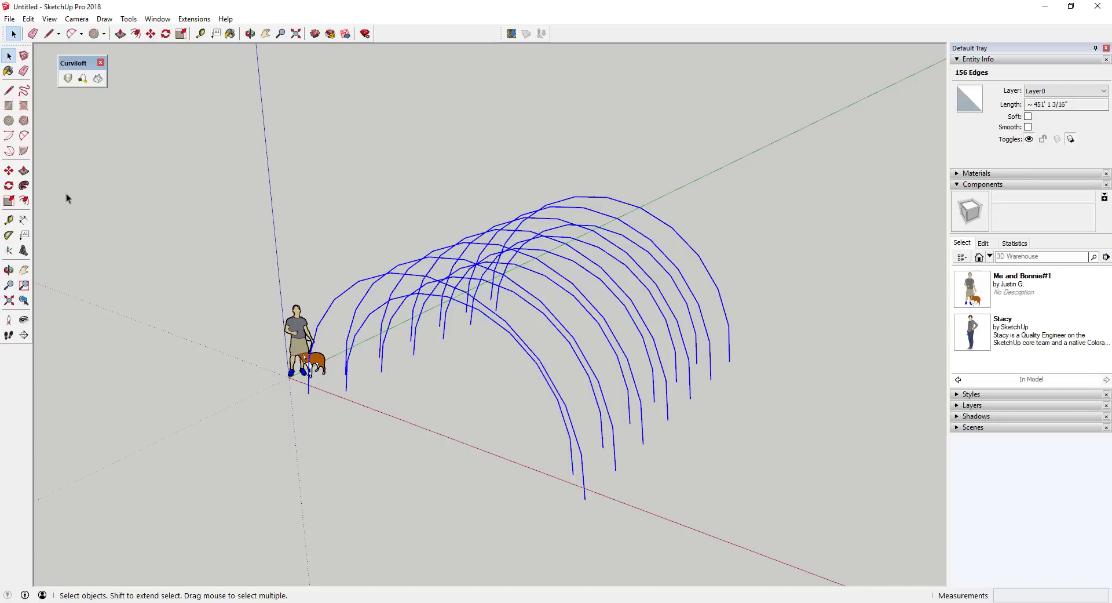
- Run Curviloft Loft by Spline on the selected arcs and inspect the preview
left_click(68, 81)
middle_click_drag(510, 324, 453, 307)
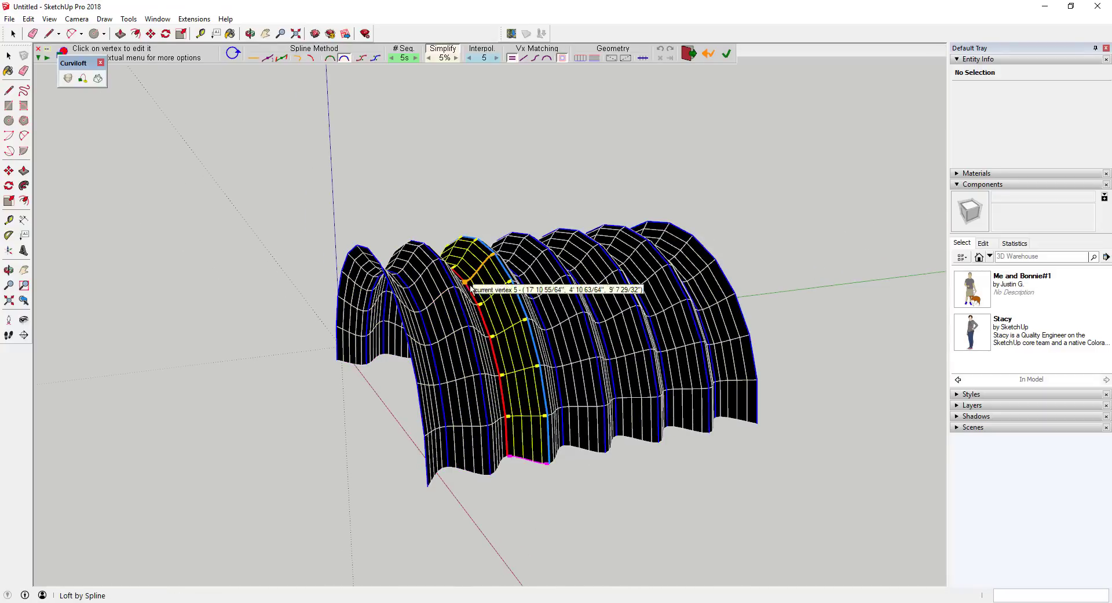
mouse_move(517, 280)
middle_mouse_down()
mouse_move(524, 318)
mouse_move(540, 286)
mouse_move(434, 293)
middle_mouse_up()
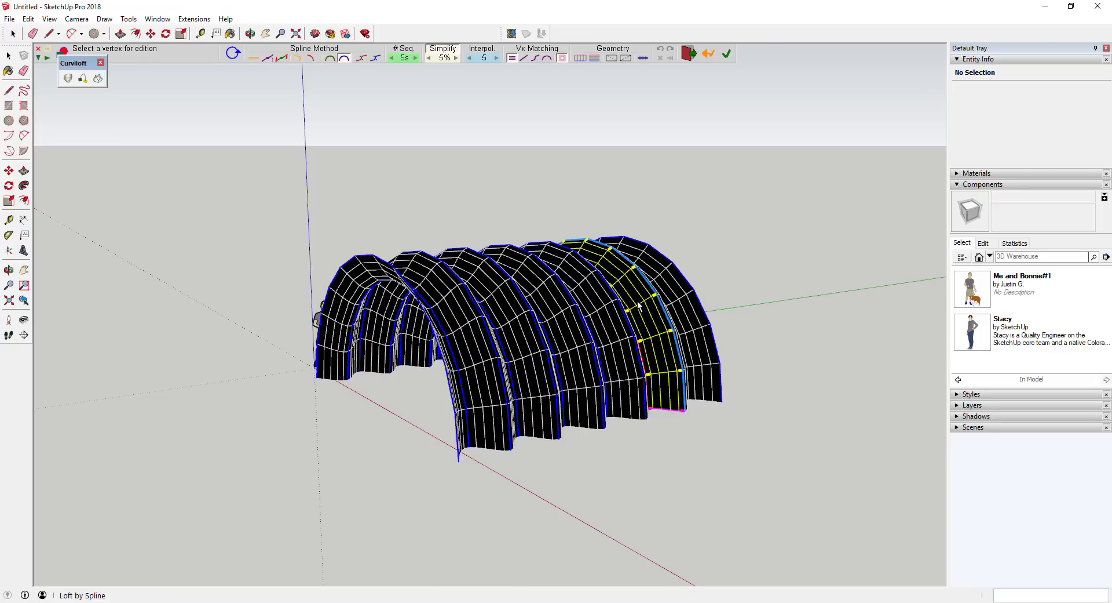
mouse_move(676, 299)
middle_mouse_down()
mouse_move(566, 341)
mouse_move(492, 398)
mouse_move(288, 367)
mouse_move(341, 286)
middle_mouse_up()
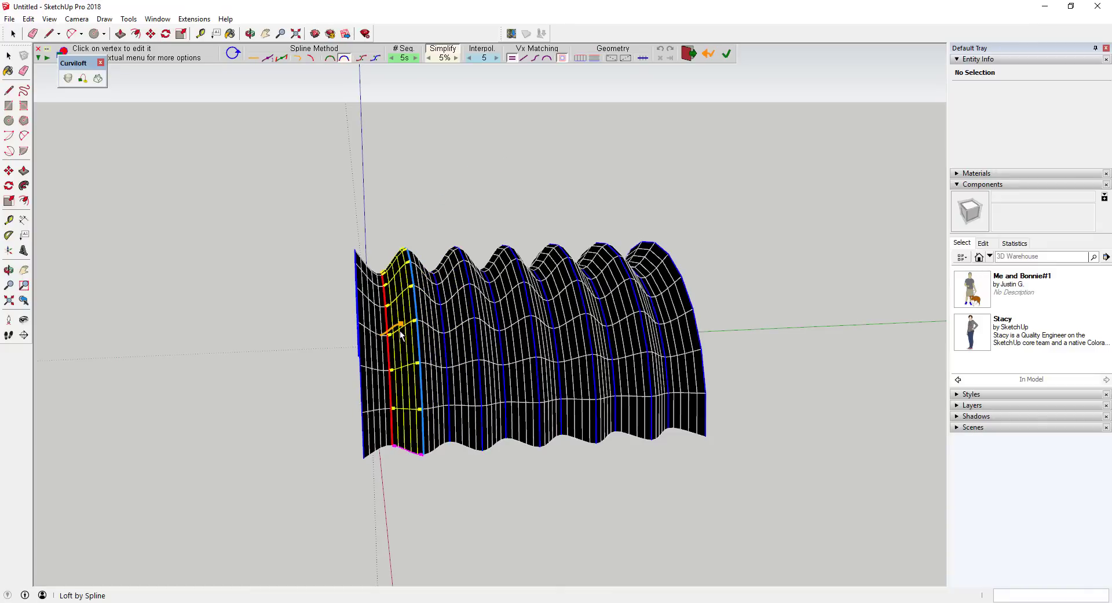
scroll(401, 335, "up", 2)
scroll(400, 335, "up", 1)
scroll(390, 338, "up", 1)
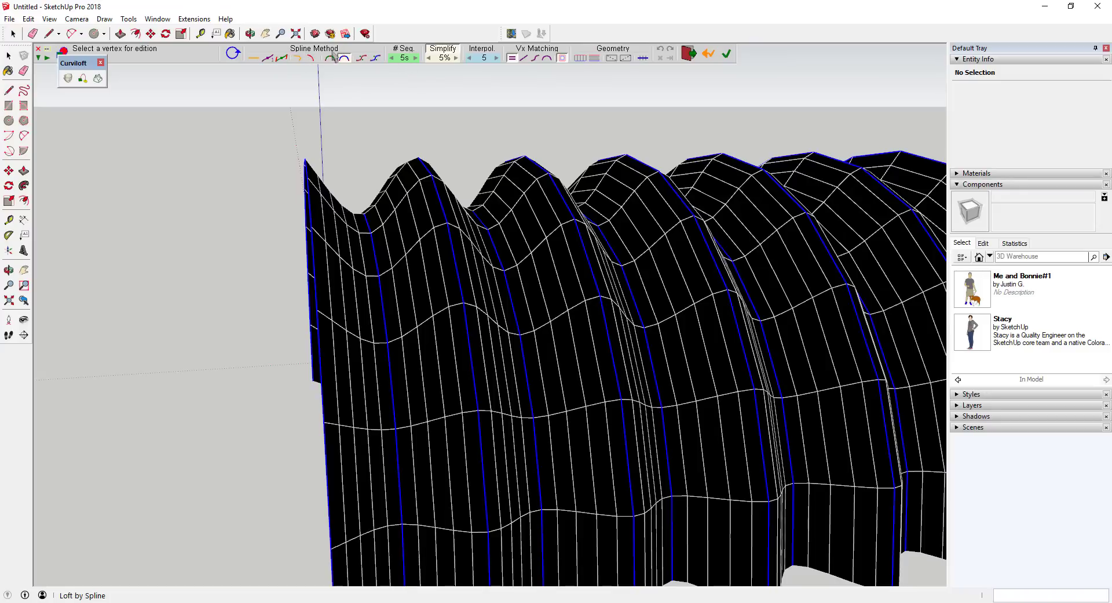
- Set loft junctions to straight connected lines and hide faces to show wire contours
left_click(253, 60)
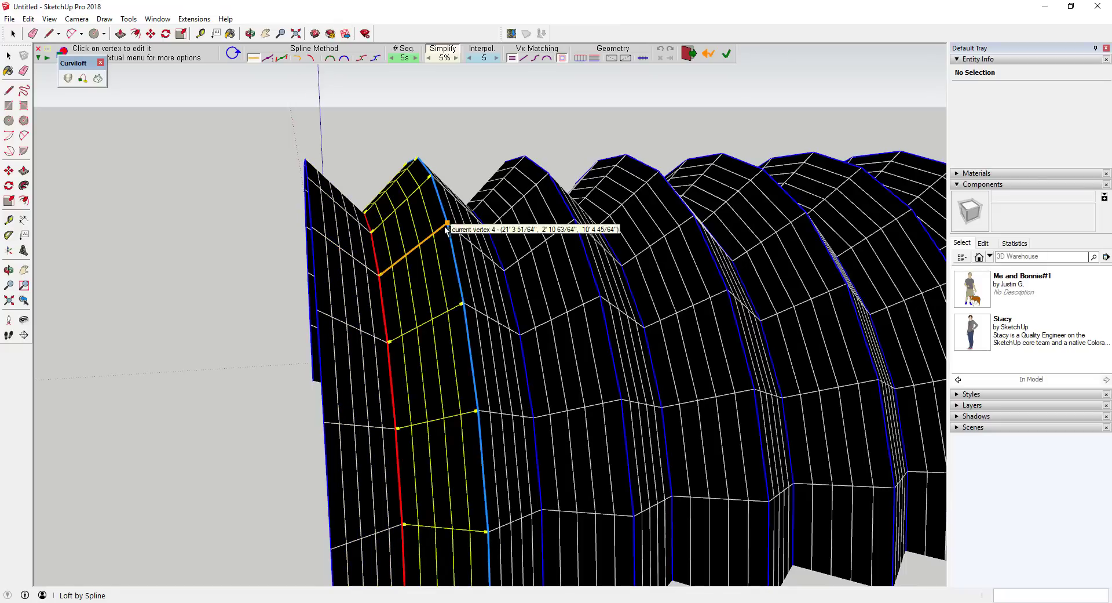
scroll(385, 310, "down", 5)
key("Escape")
middle_click_drag(384, 311, 582, 350)
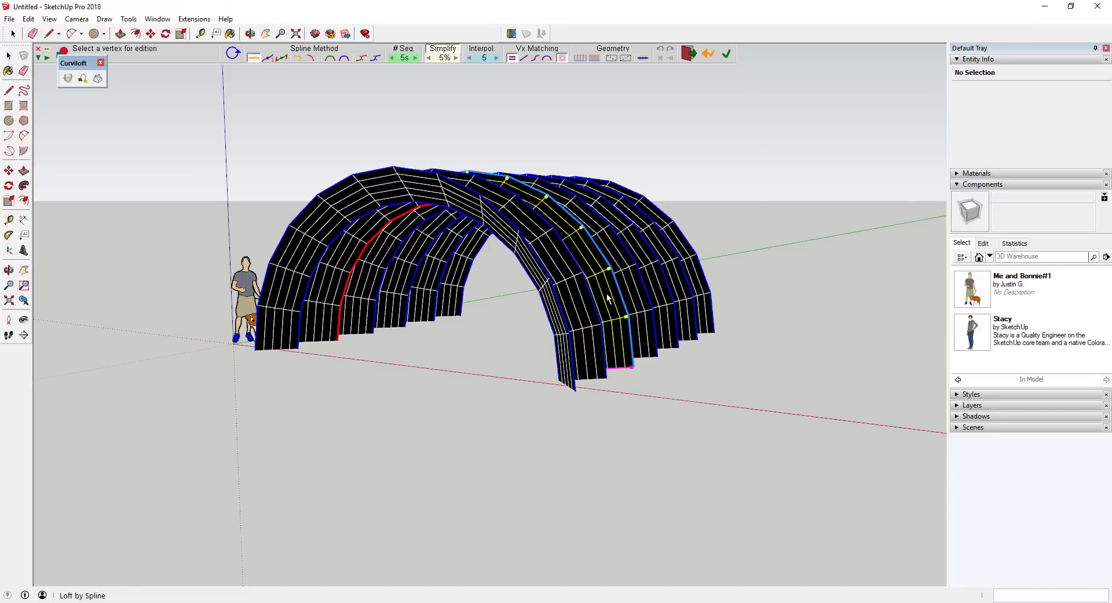
middle_click_drag(562, 277, 451, 292)
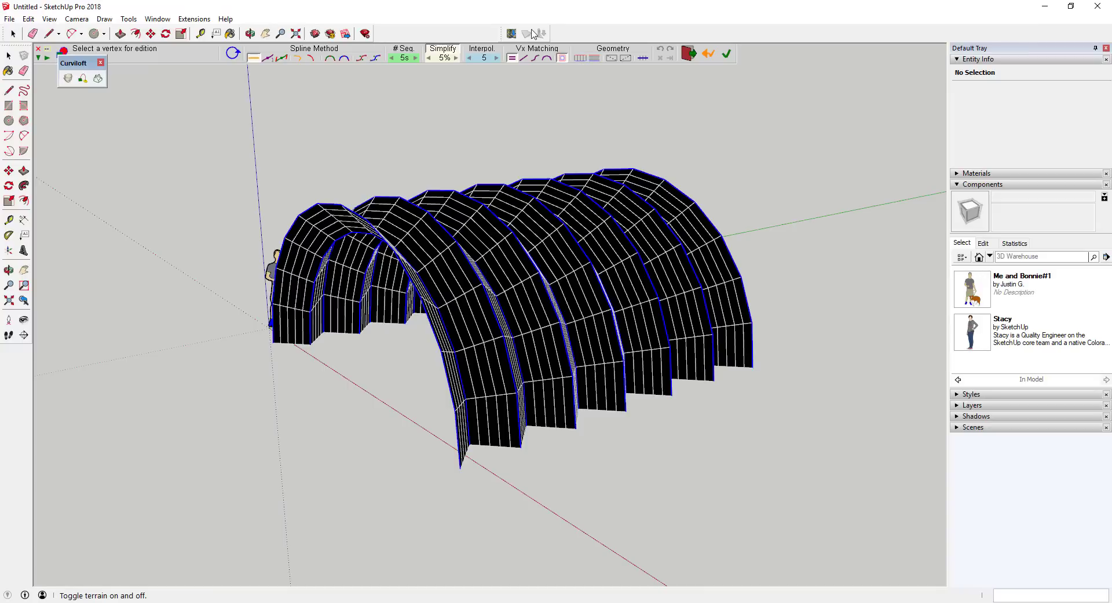
left_click(580, 59)
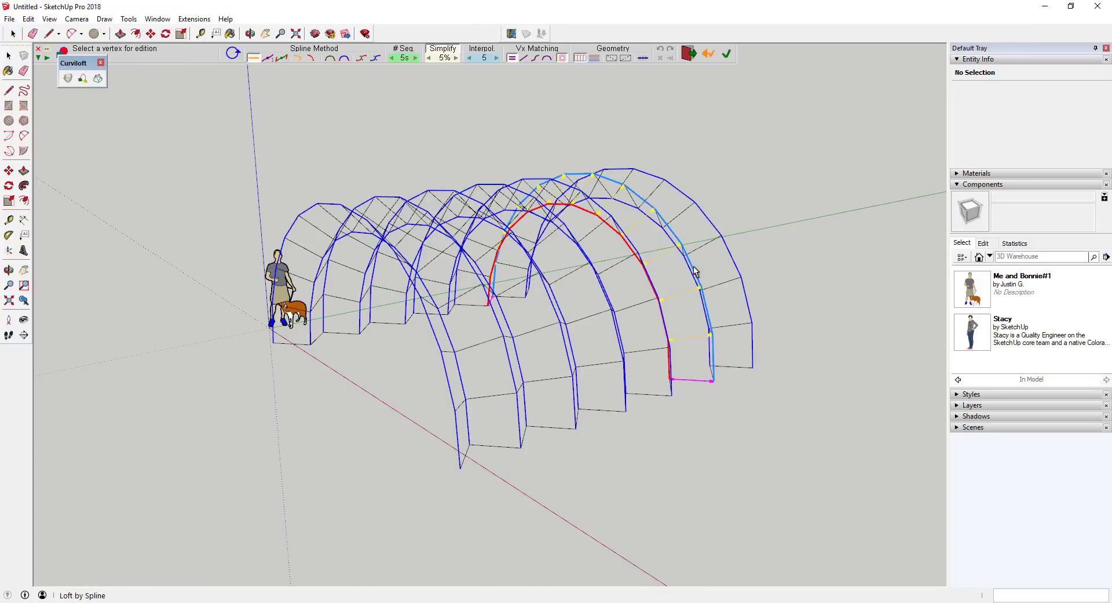
middle_click_drag(608, 279, 467, 304)
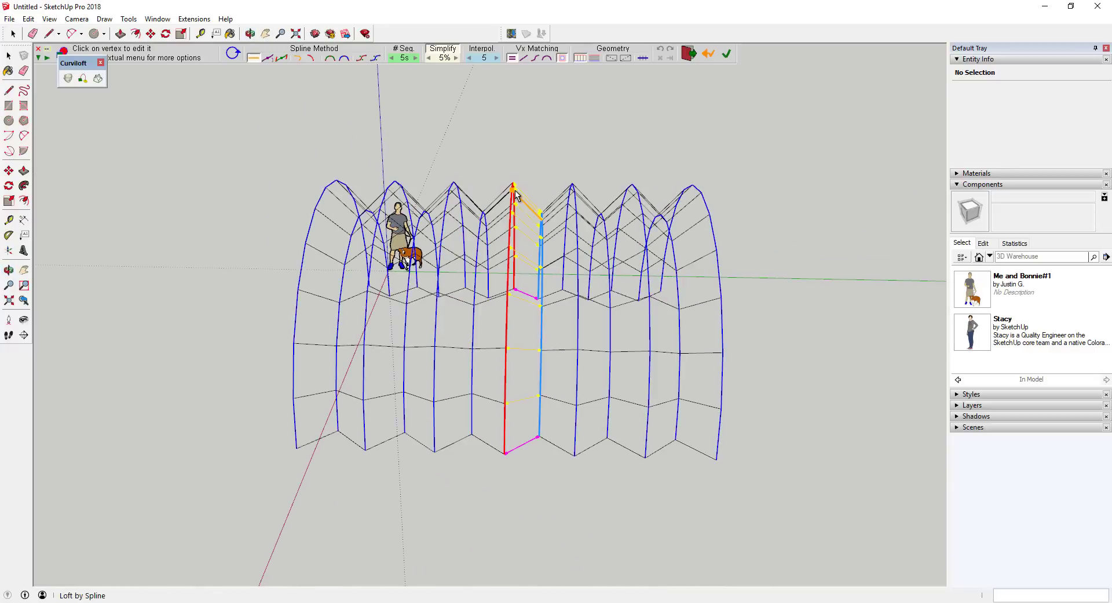
middle_click_drag(517, 195, 441, 278)
scroll(405, 287, "up", 3)
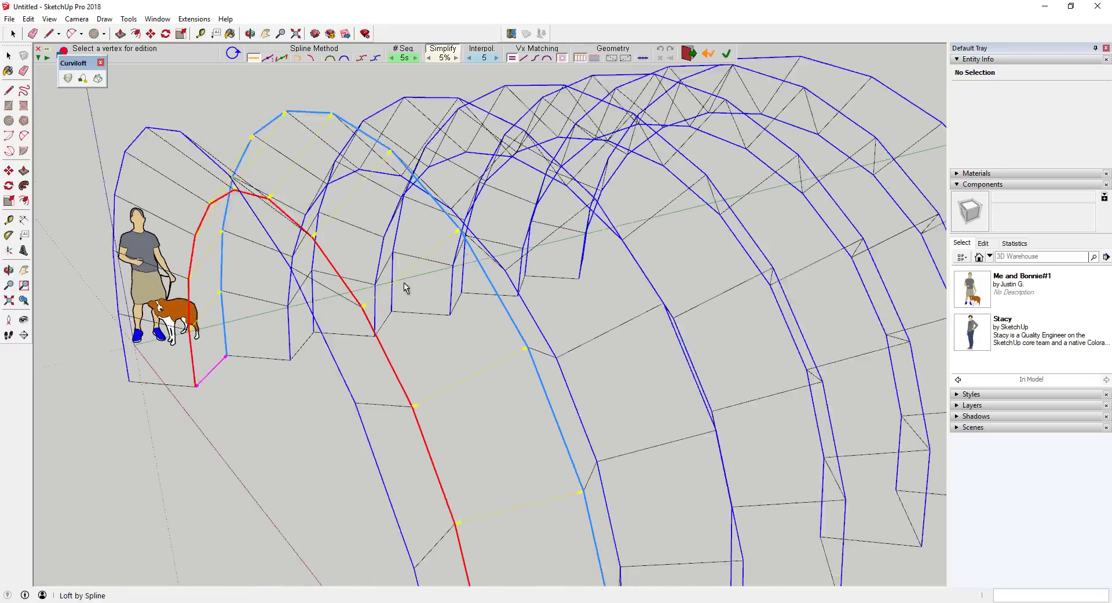
scroll(406, 278, "down", 4)
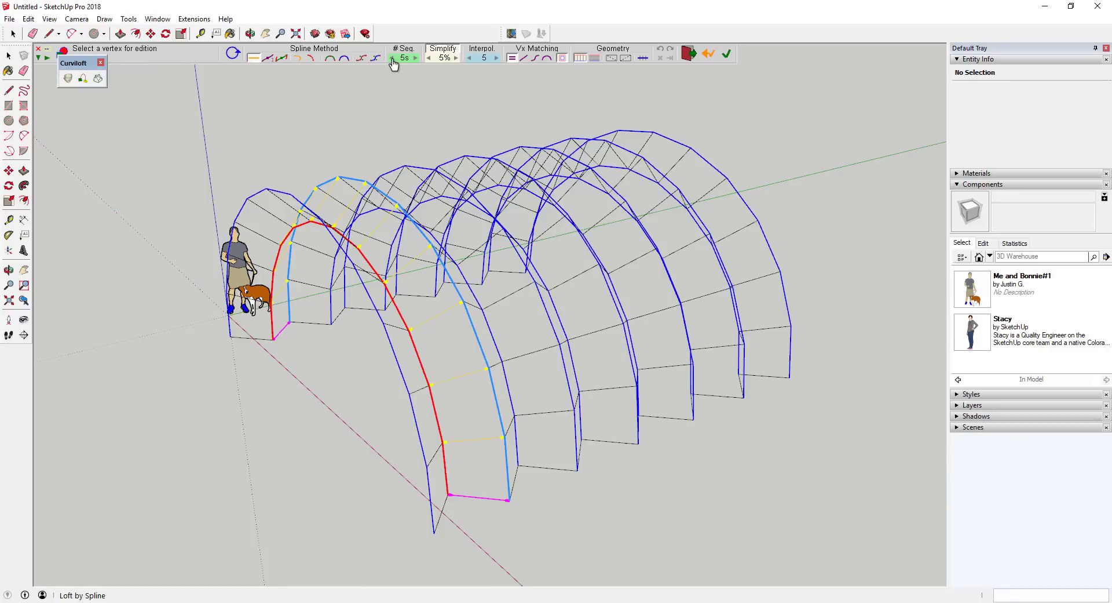
- Show the loft faces again and raise the segment count to 20
left_click(579, 62)
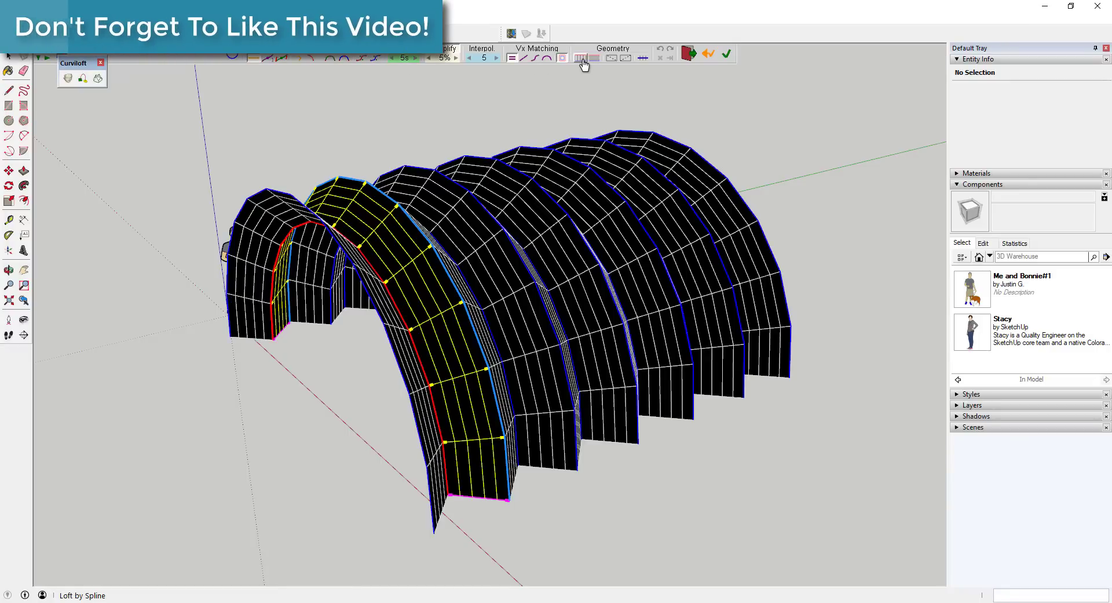
left_click(415, 58)
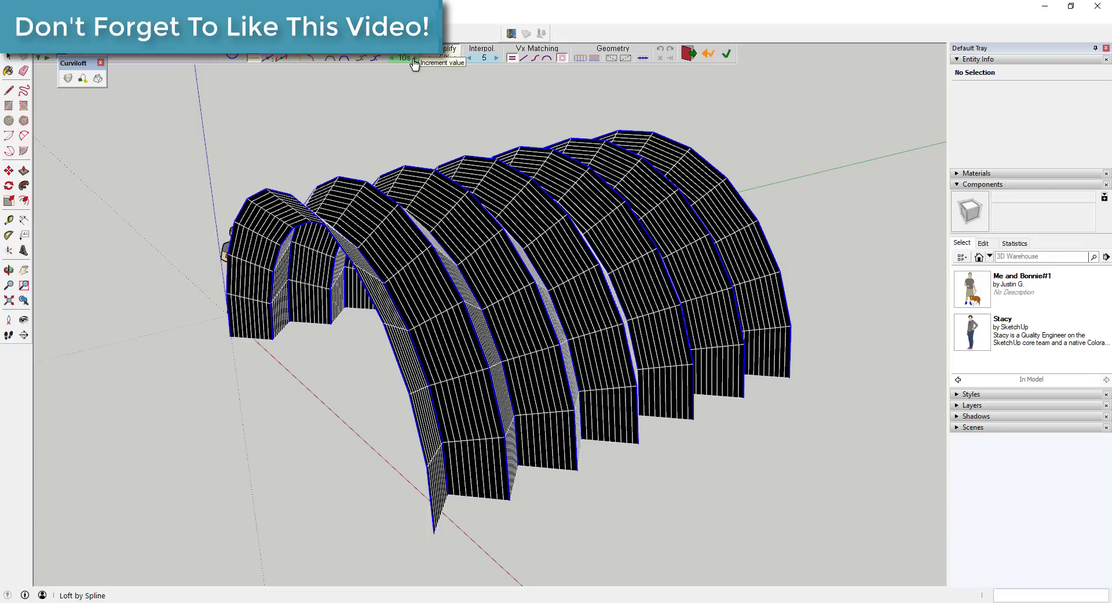
left_click(415, 58)
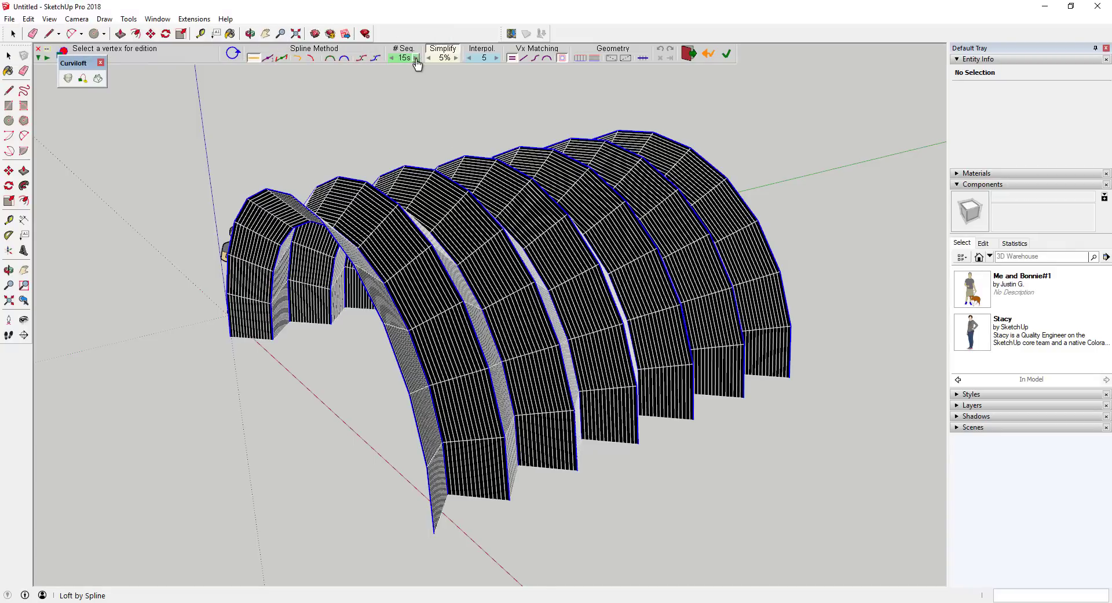
left_click(415, 59)
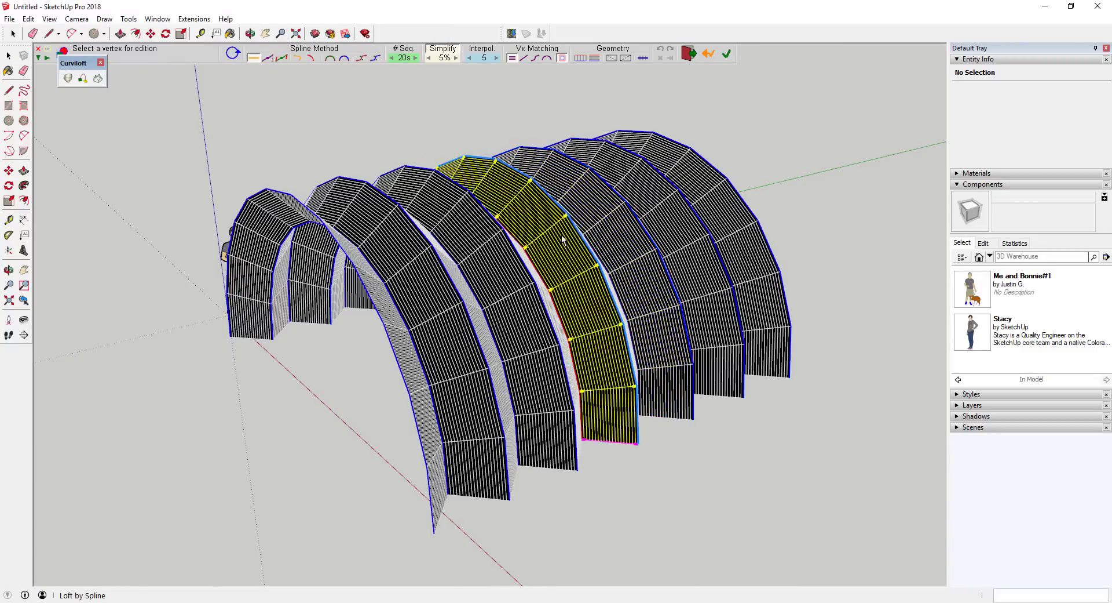
scroll(549, 224, "up", 5)
key("o")
key("Escape")
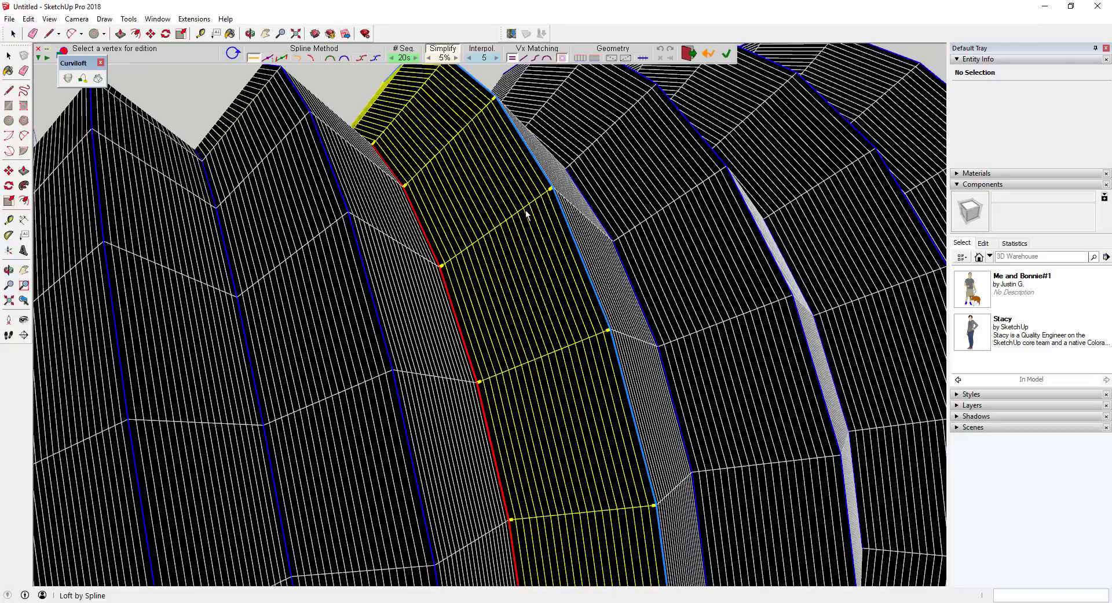
scroll(530, 210, "down", 5)
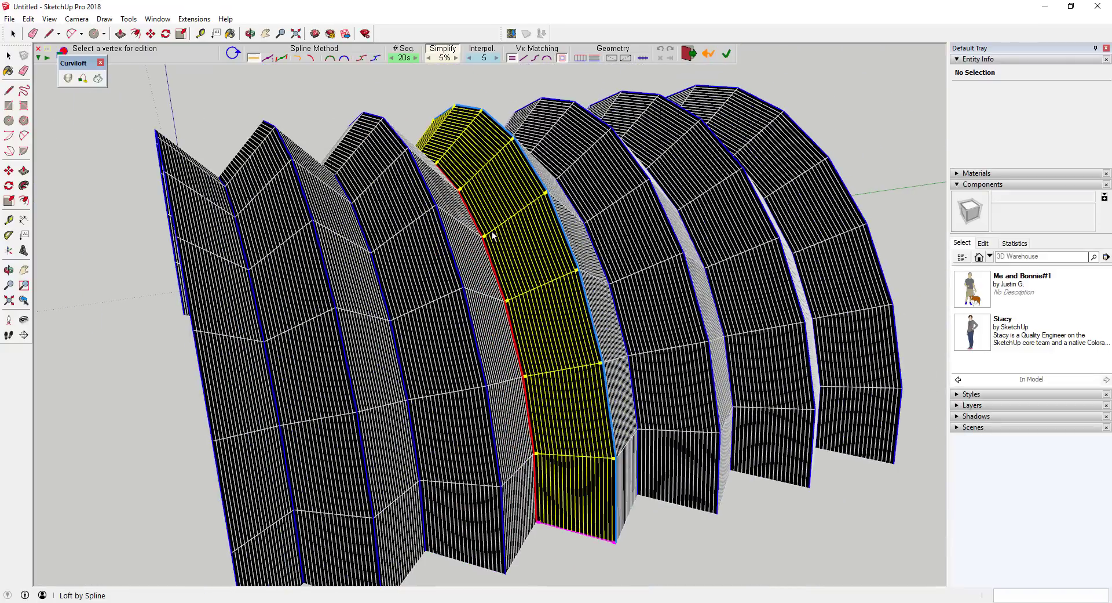
scroll(492, 234, "up", 4)
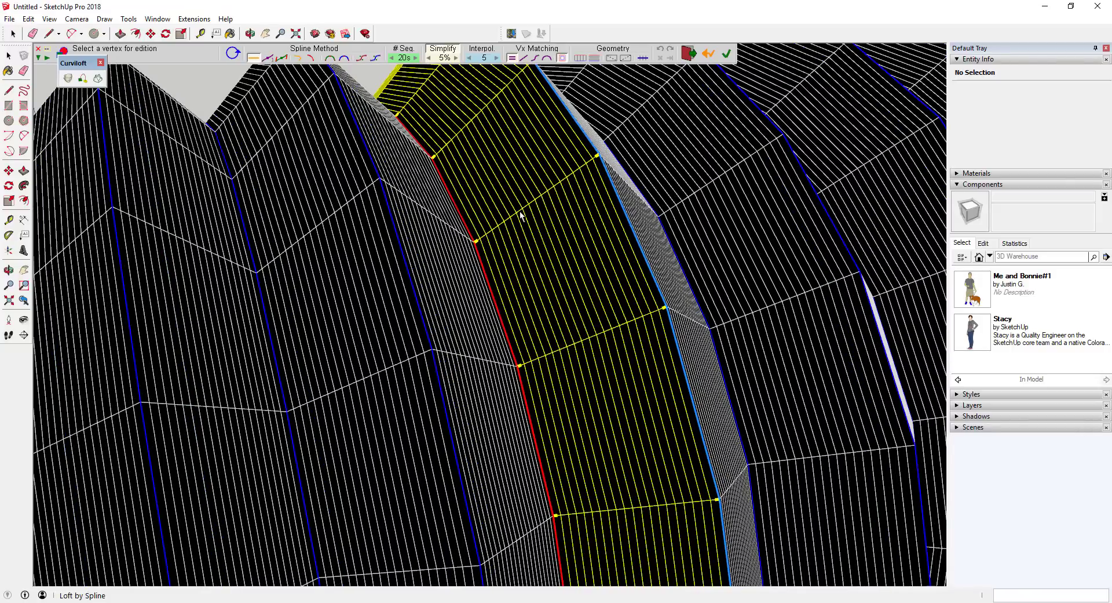
scroll(540, 237, "down", 5)
middle_click_drag(541, 236, 533, 255)
- Lower the loft segment count to 1 and hide the faces
left_click(393, 58)
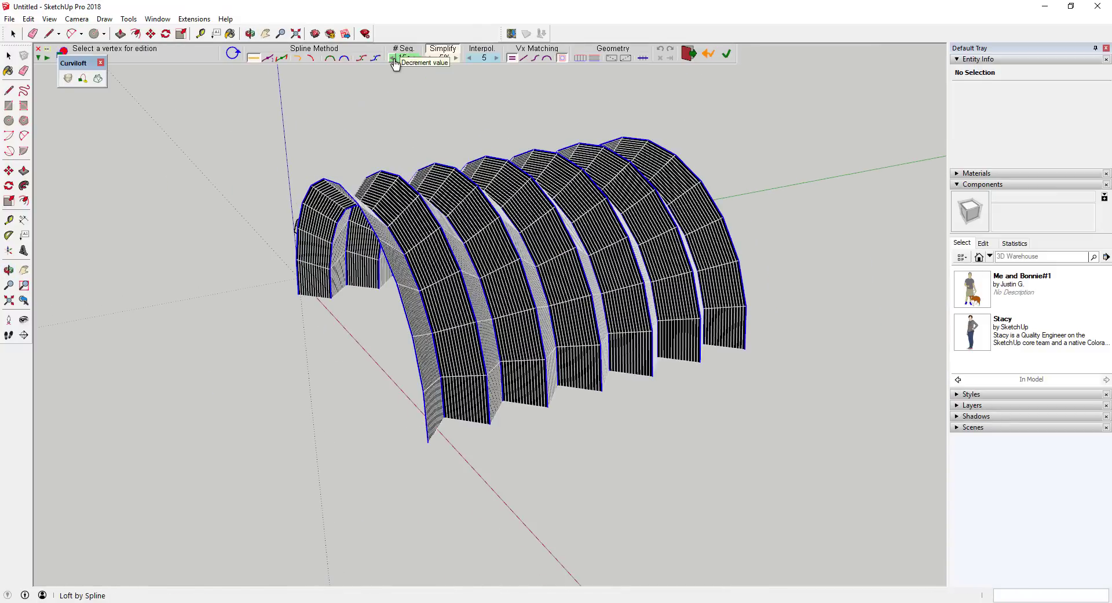
left_click(393, 58)
left_click(393, 57)
left_click(393, 58)
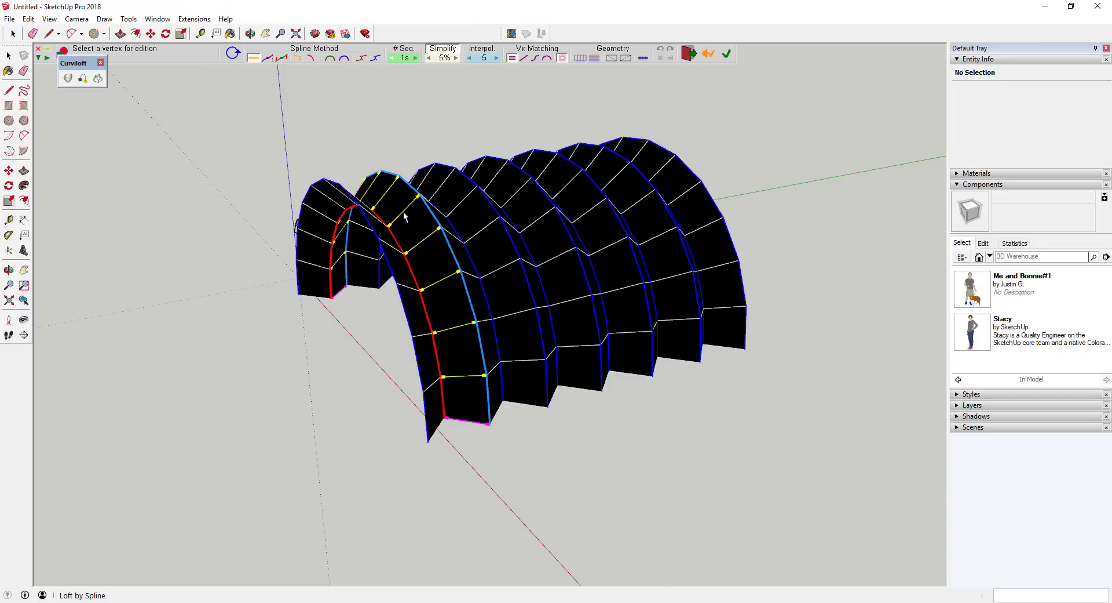
left_click(579, 58)
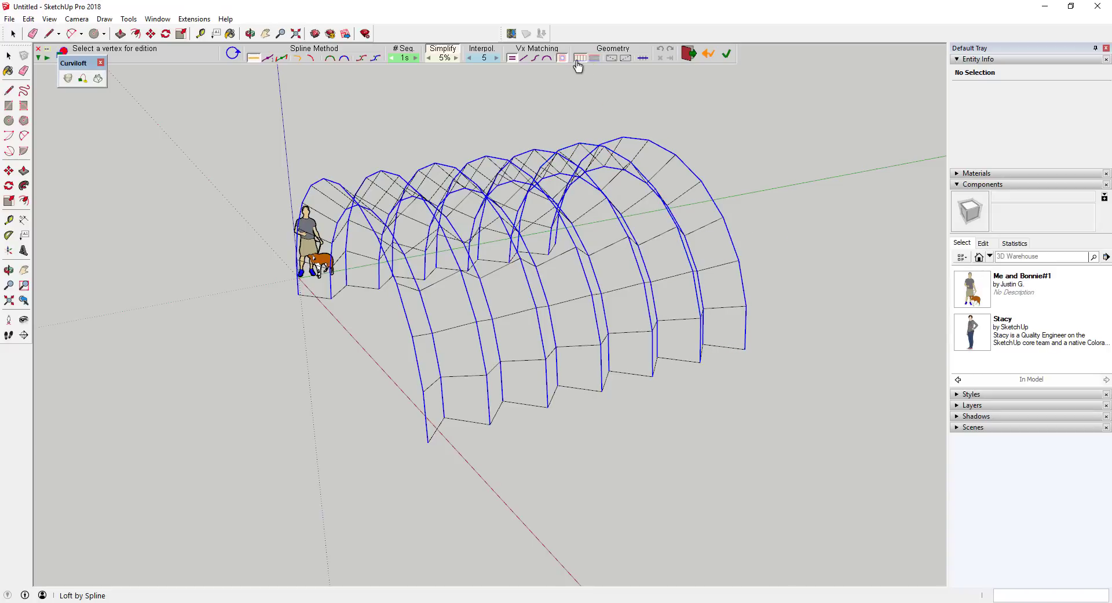
- Validate the loft, committing the wire contours between the arches
left_click(788, 192)
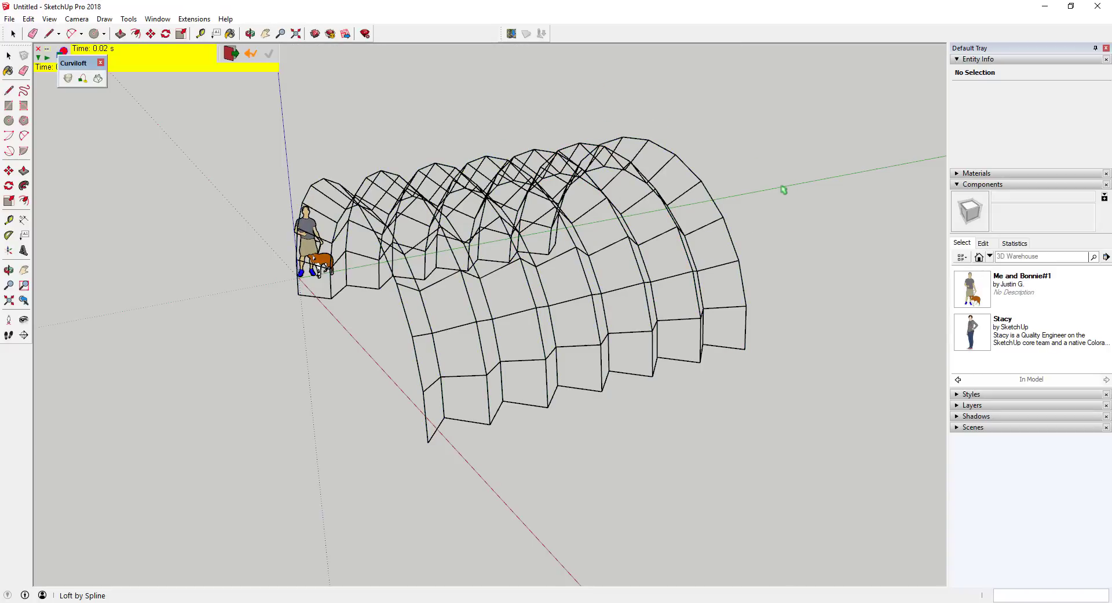
middle_click_drag(648, 258, 625, 346)
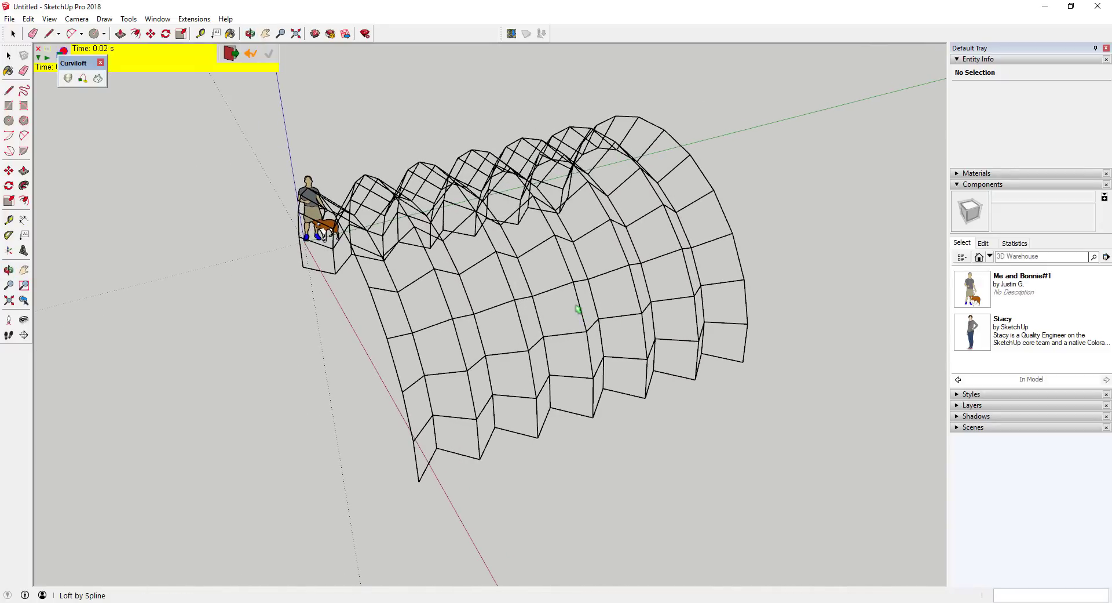
key("space")
- Select the remaining arch curves (84 edges) and view the whole vault
left_click(578, 309)
middle_click_drag(499, 342, 660, 220)
scroll(522, 167, "up", 5)
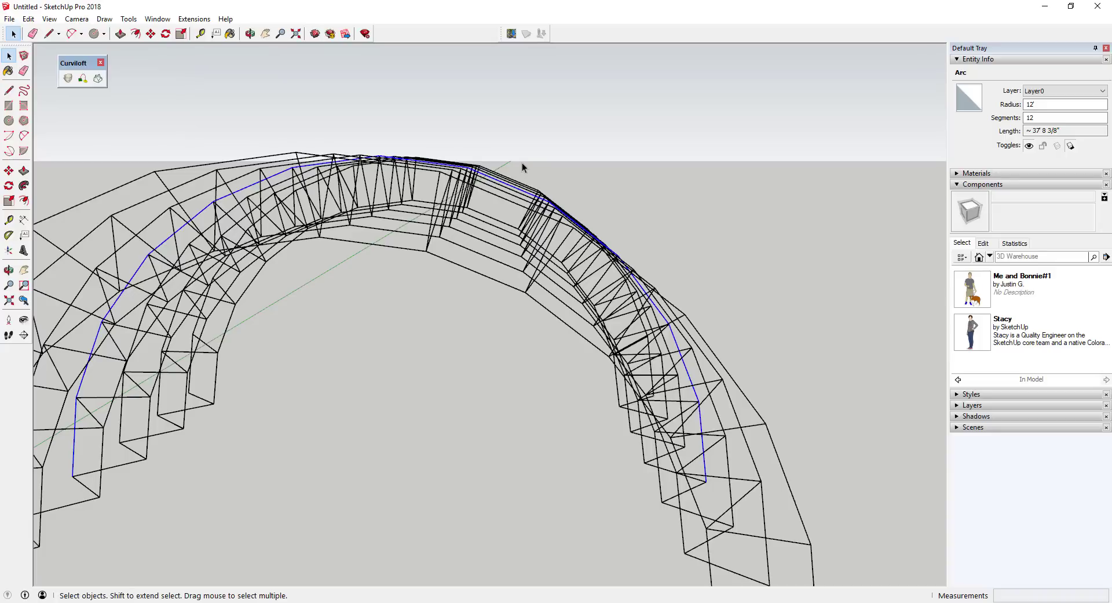
left_click(499, 210, "shift")
middle_click_drag(611, 183, 466, 329)
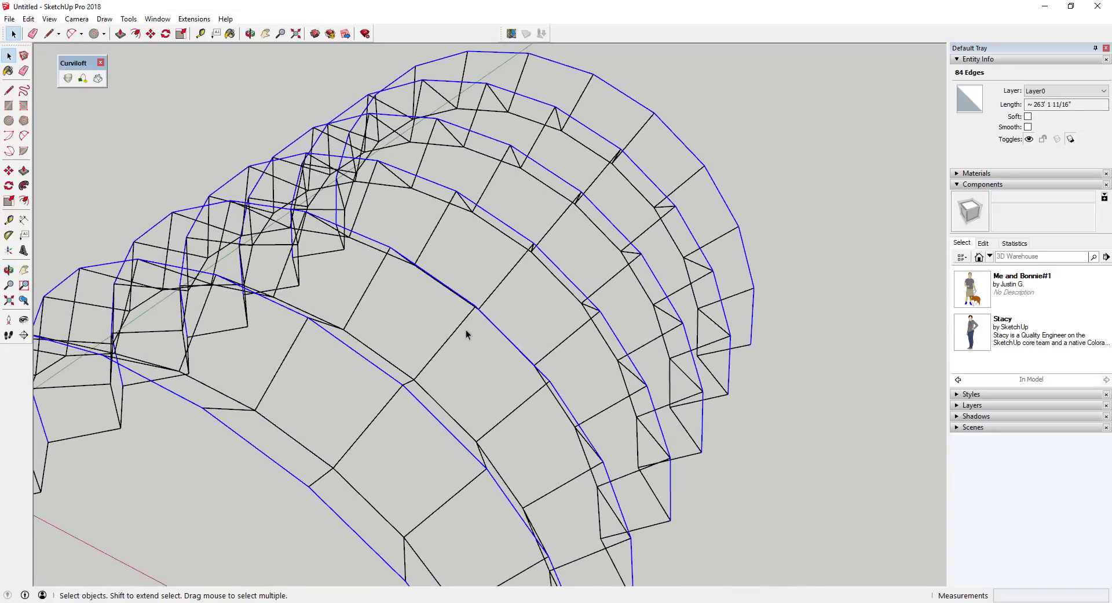
scroll(466, 329, "down", 5)
middle_click_drag(647, 96, 550, 154)
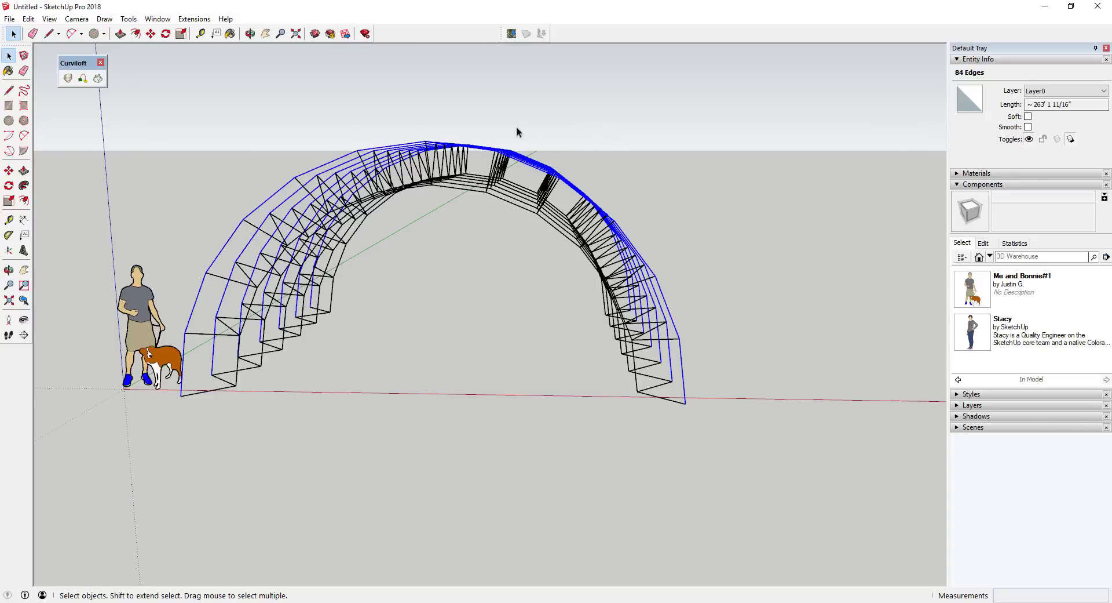
middle_click_drag(700, 156, 563, 252)
- Loft the selected arch curves by spline with 1 segment, as edges without faces
left_click(82, 78)
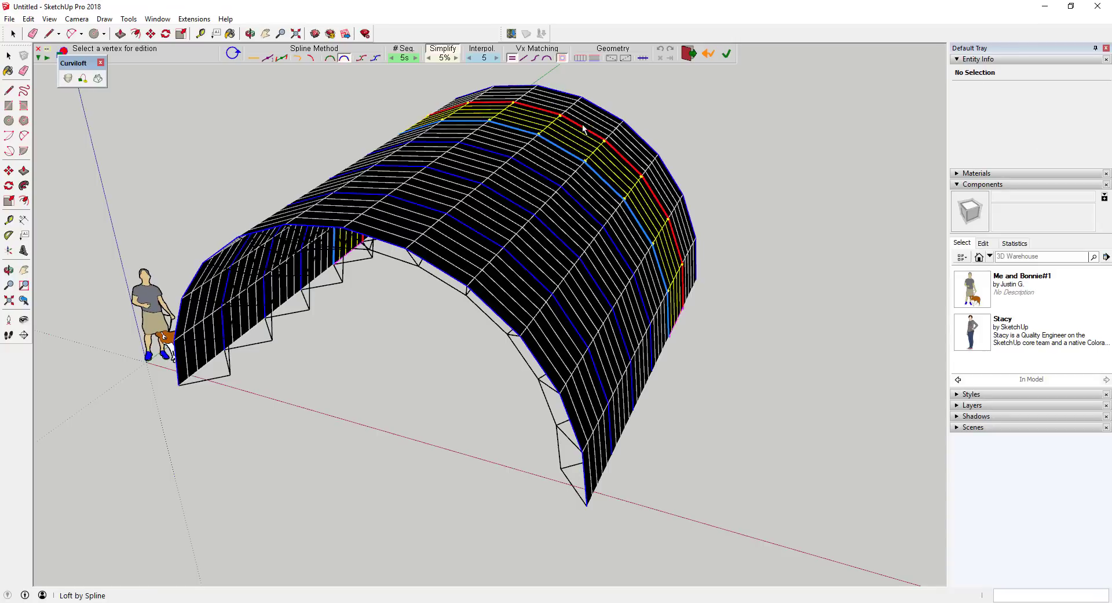
left_click(392, 57)
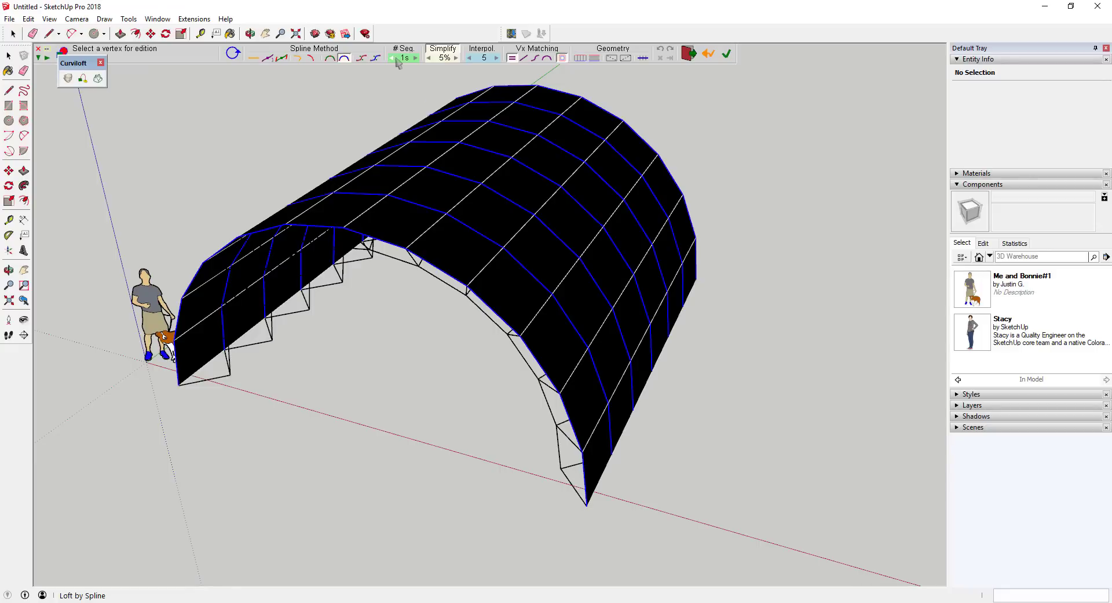
left_click(580, 61)
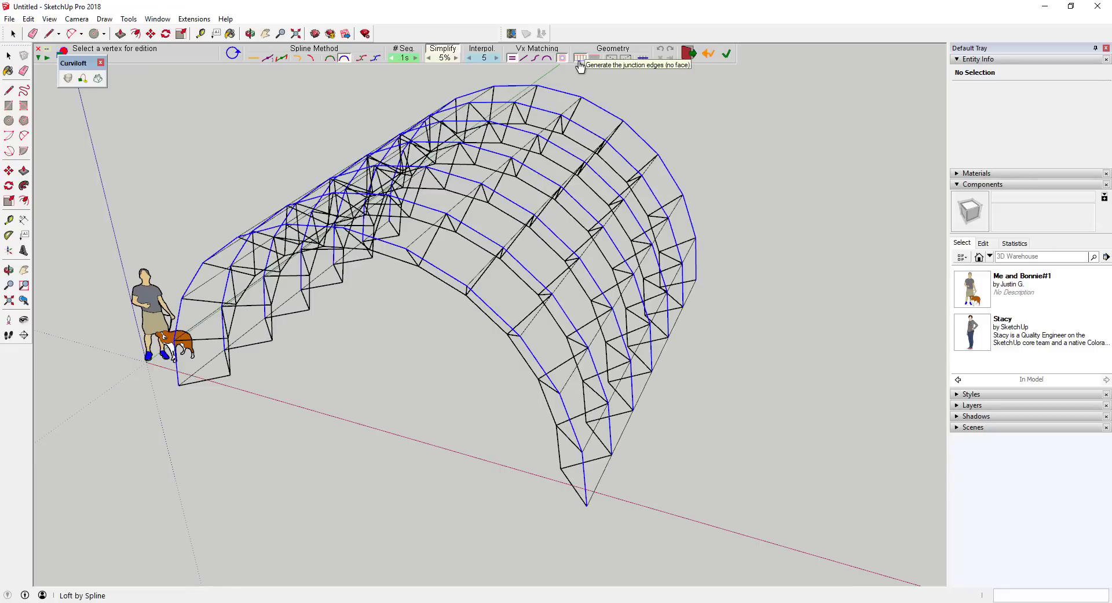
middle_click_drag(579, 66, 513, 181)
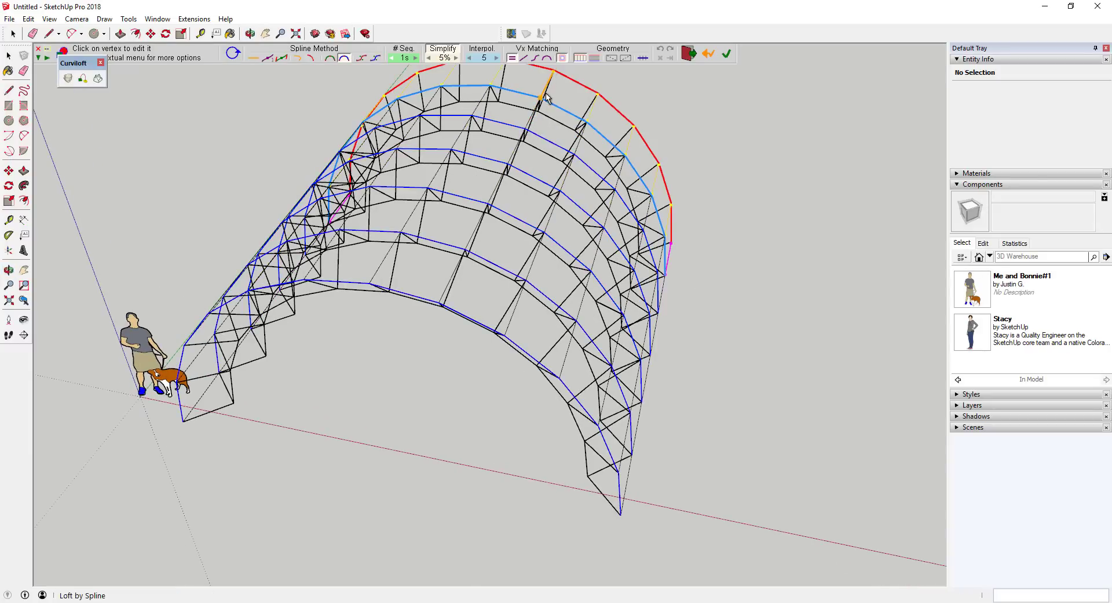
left_click(804, 184)
middle_click_drag(524, 347, 510, 192)
key("space")
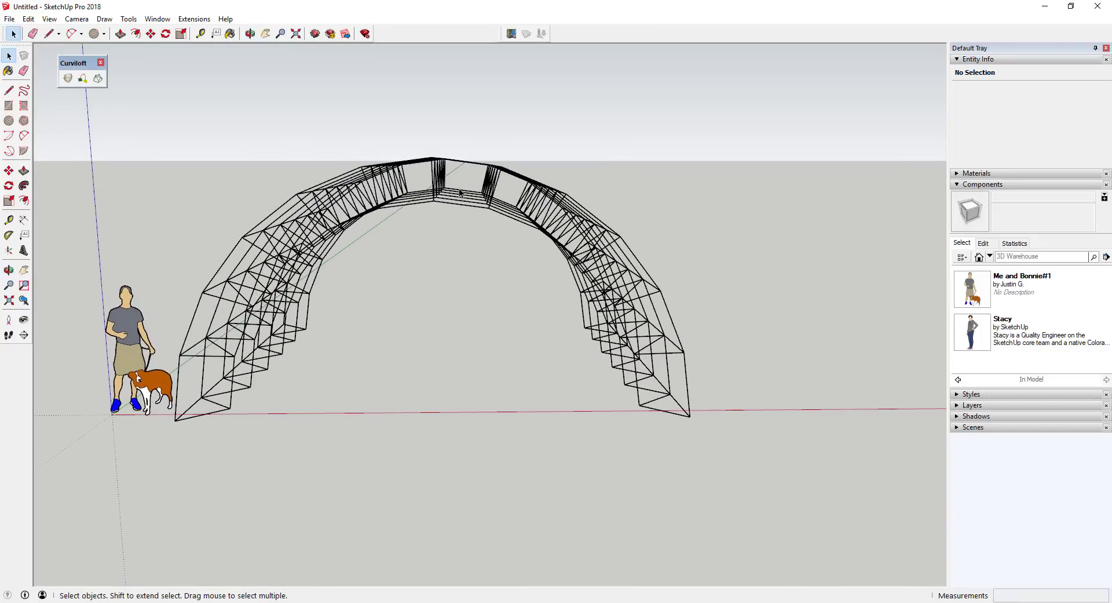
- Select the inner arch curves and start a Curviloft Loft by Spline through them
left_click(456, 214)
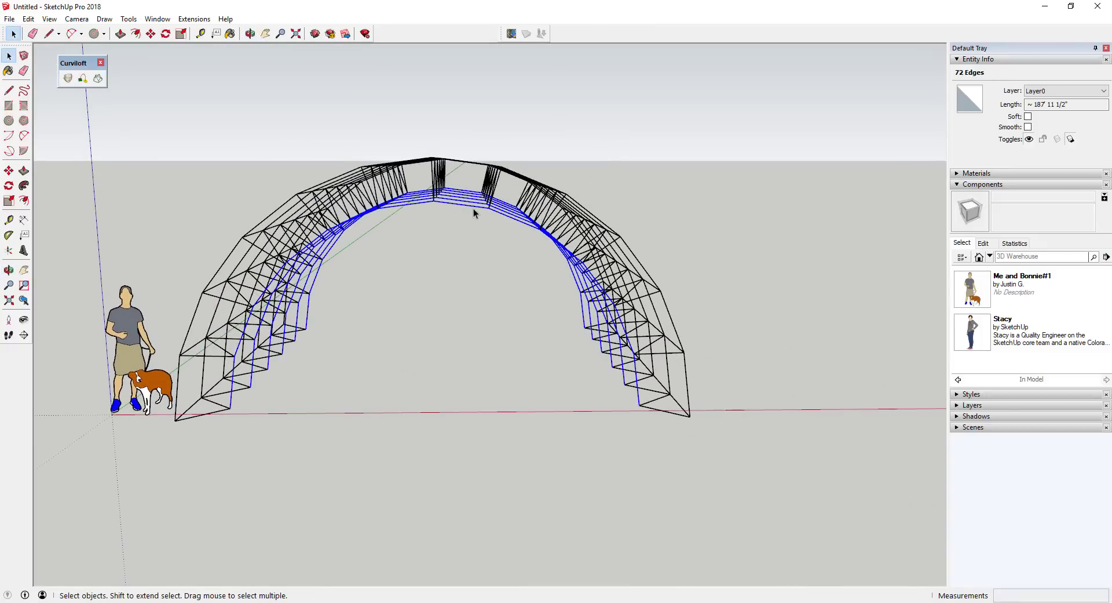
middle_click_drag(464, 217, 547, 149)
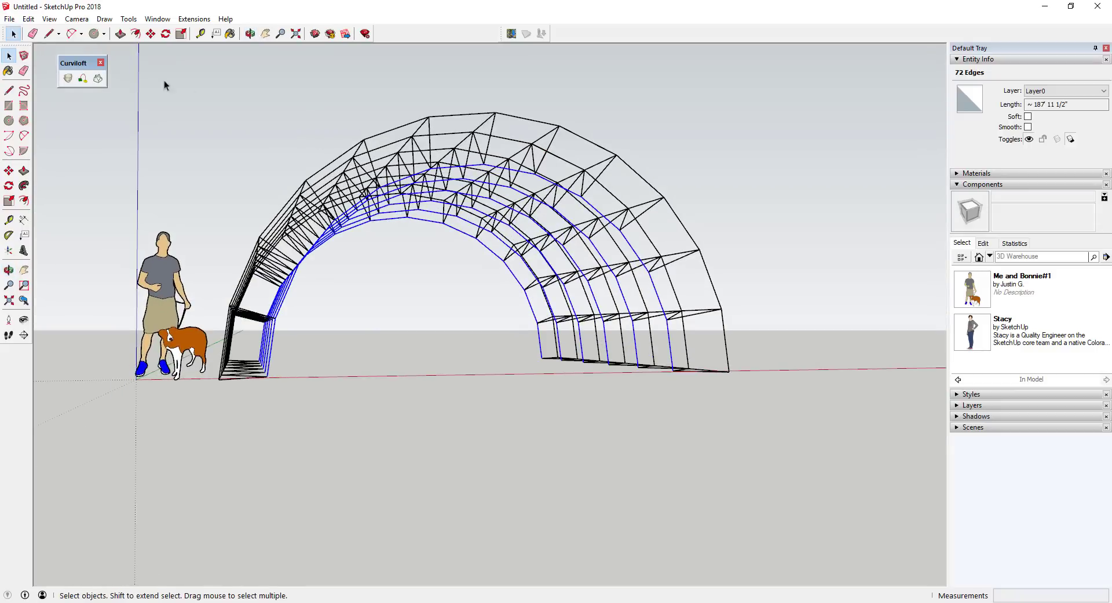
left_click(65, 81)
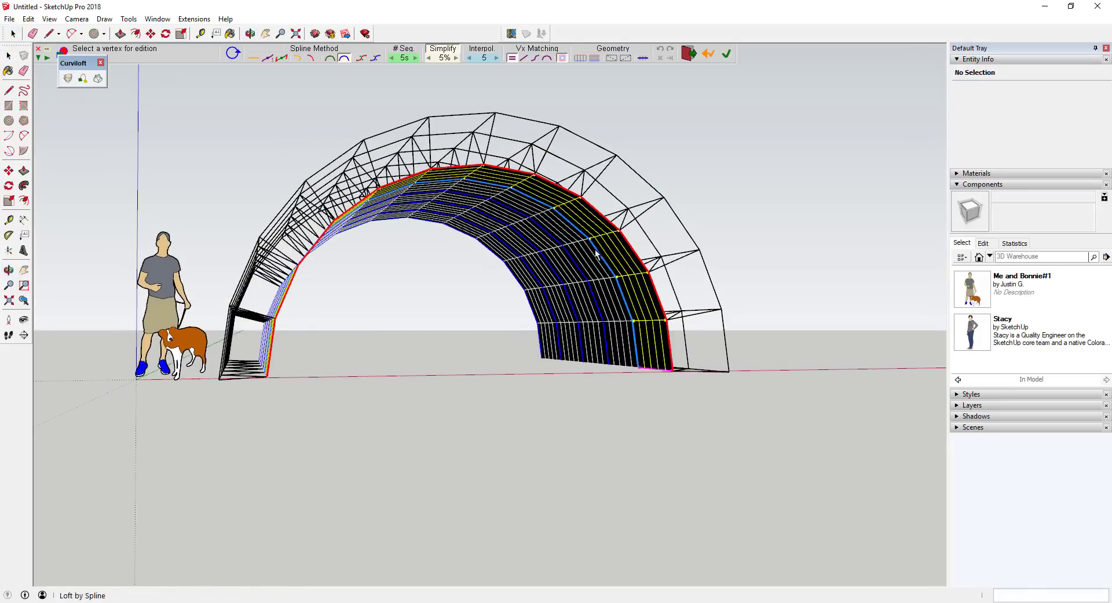
scroll(597, 253, "up", 3)
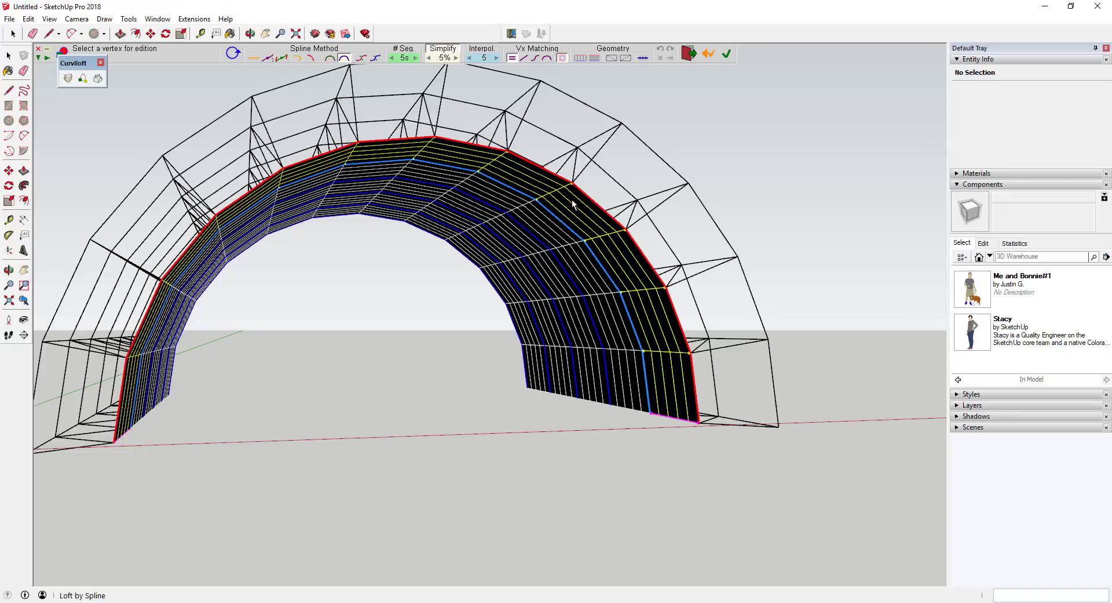
- Set the inner loft to junction edges only with one segment, and accept it
left_click(611, 58)
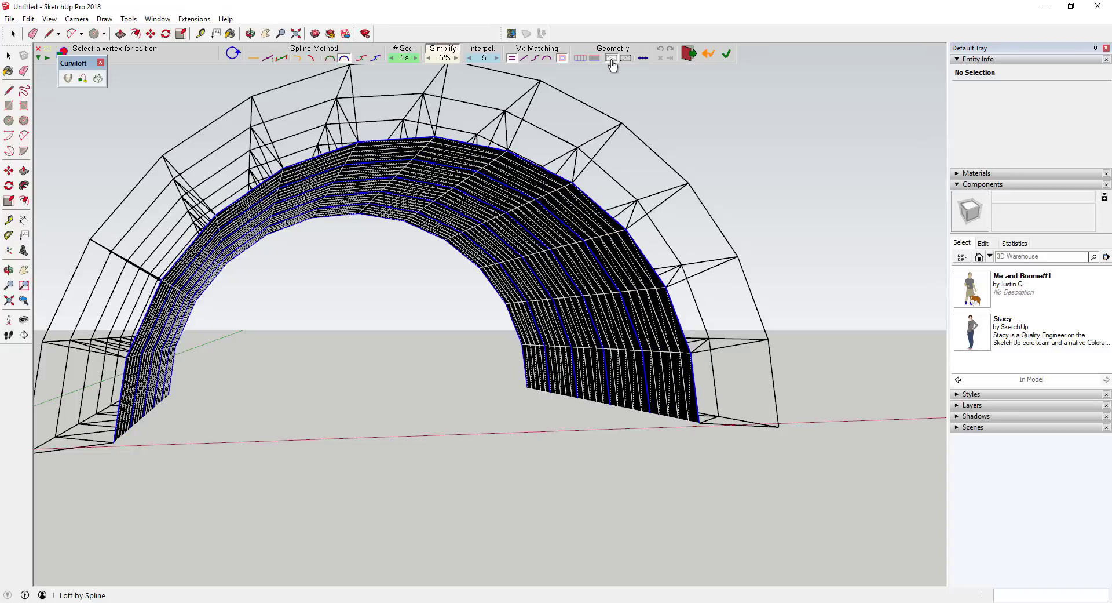
left_click(580, 58)
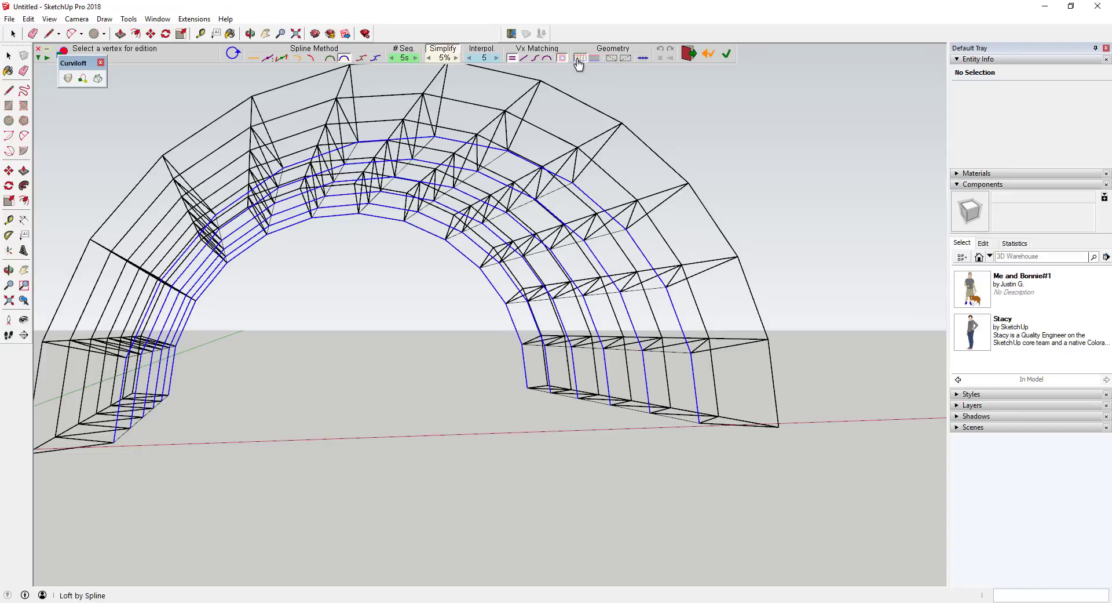
left_click(611, 61)
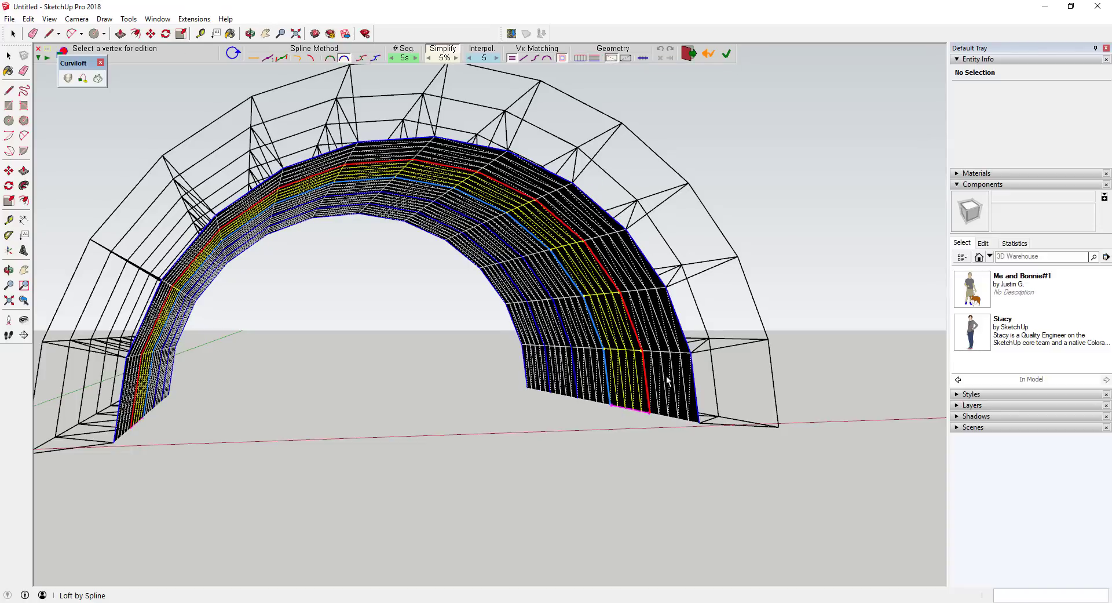
left_click(392, 59)
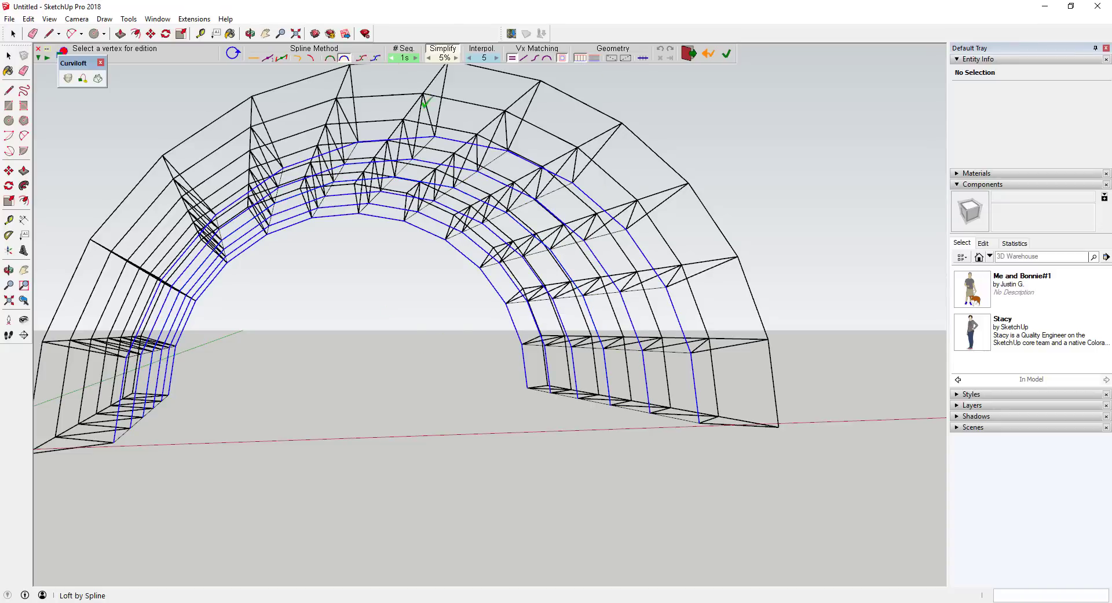
left_click(461, 386)
- Select the 156 truss edges, upper and lower bands, for tube conversion
middle_click_drag(460, 385, 548, 437)
key("space")
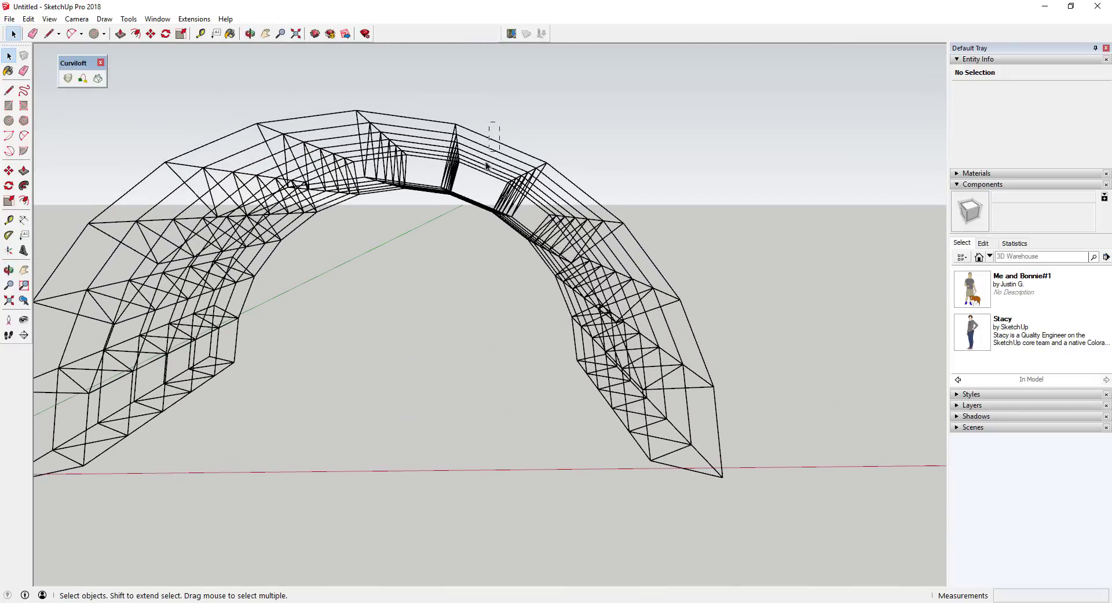
left_click(475, 176)
left_click(470, 199, "shift")
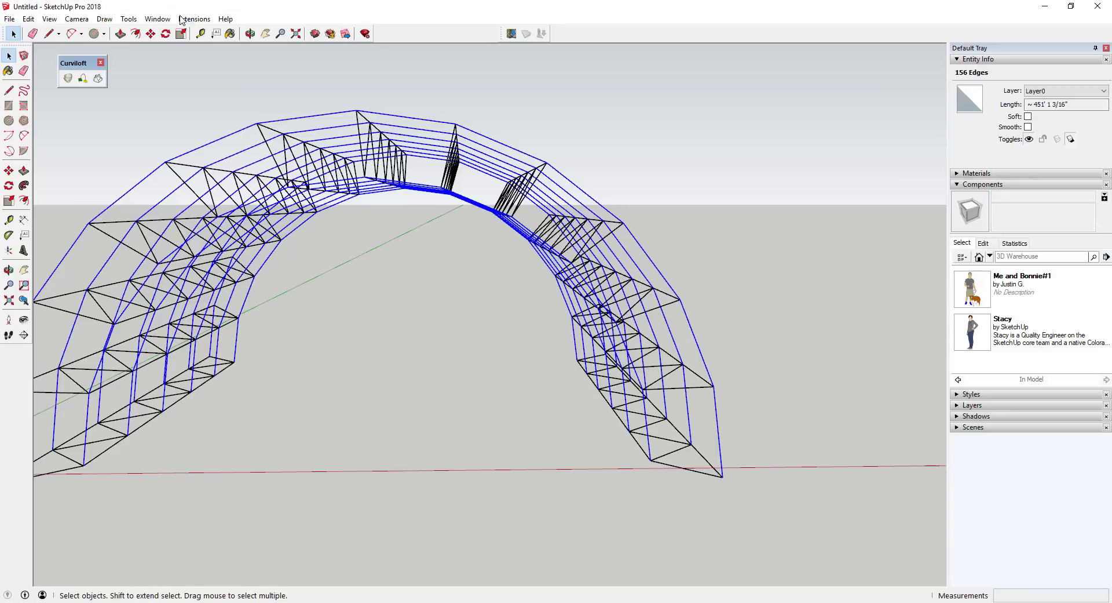
left_click(158, 19)
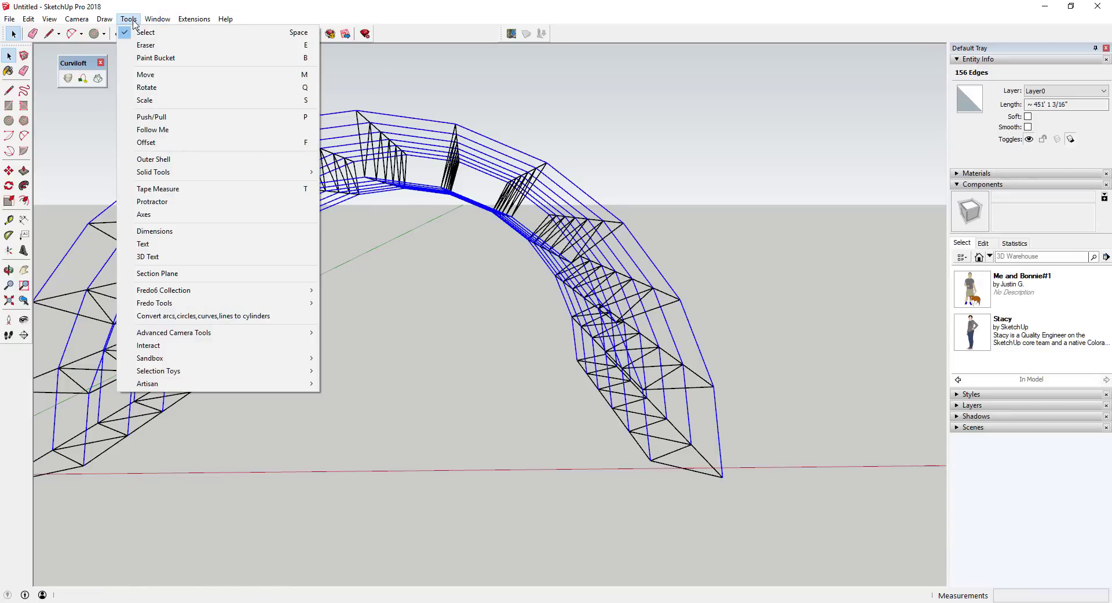
- Convert the selected edges into 1" diameter, precision 8 cylinder tubes
left_click(234, 315)
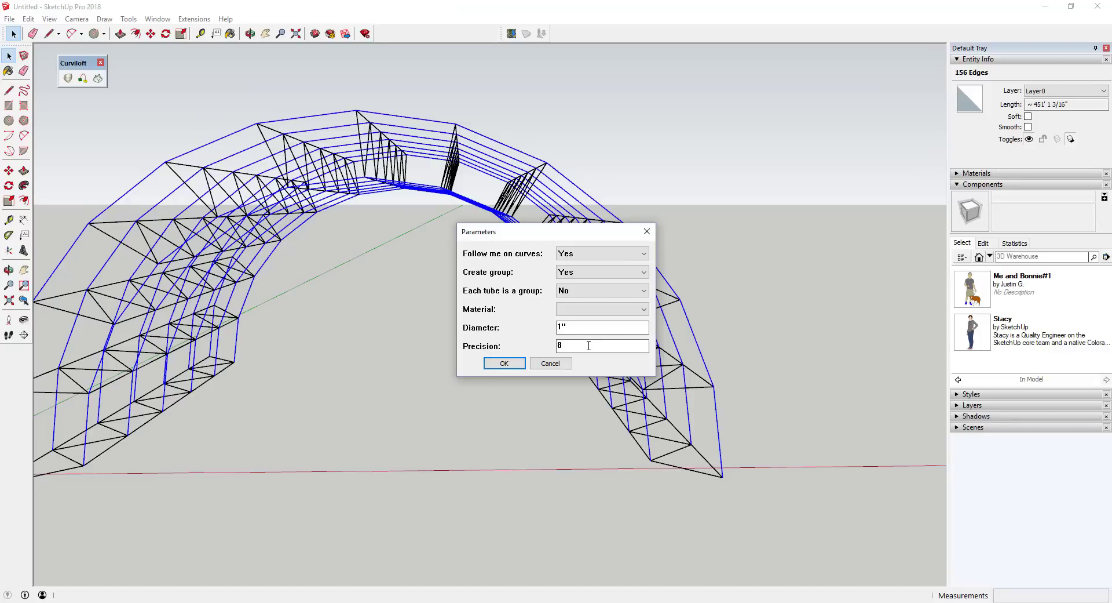
left_click(504, 363)
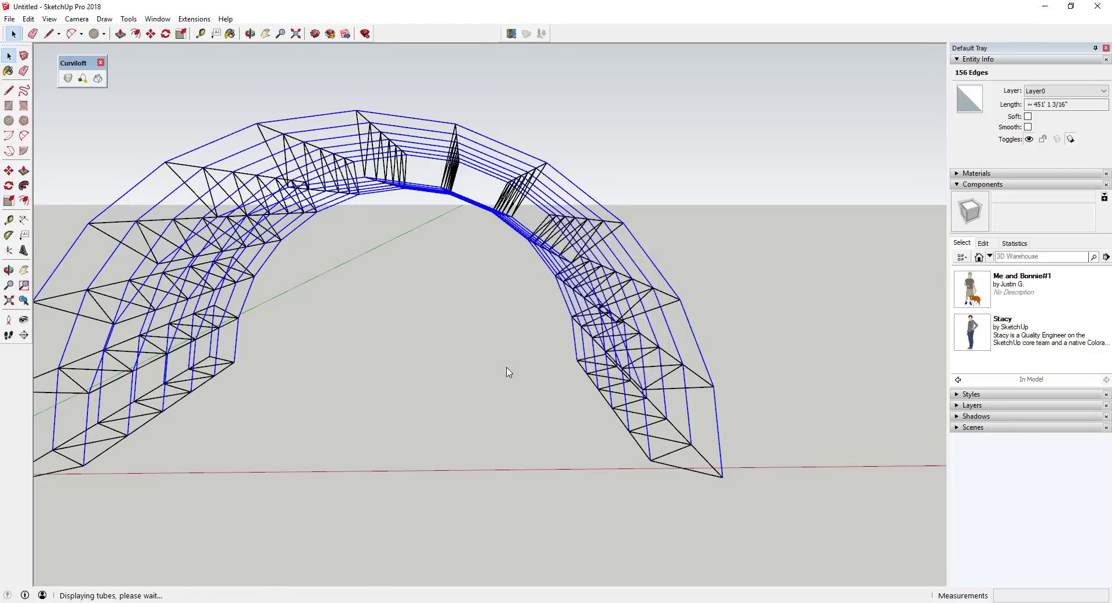
left_click(621, 332)
- Open the new tube group for editing
middle_click_drag(621, 332, 385, 260)
scroll(325, 207, "up", 5)
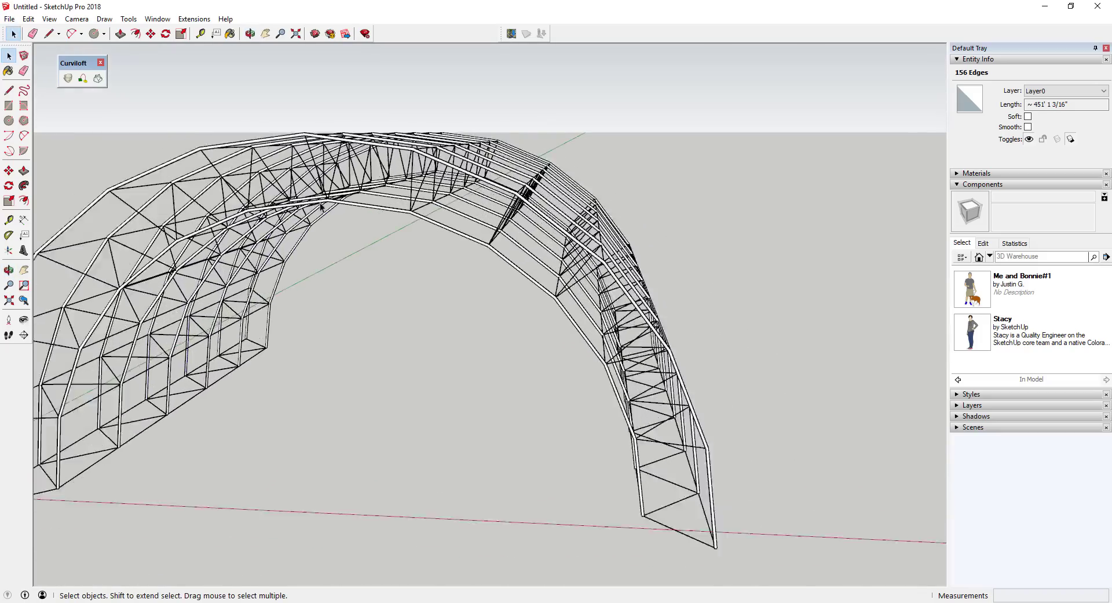
middle_click_drag(335, 206, 432, 173)
left_click(430, 163)
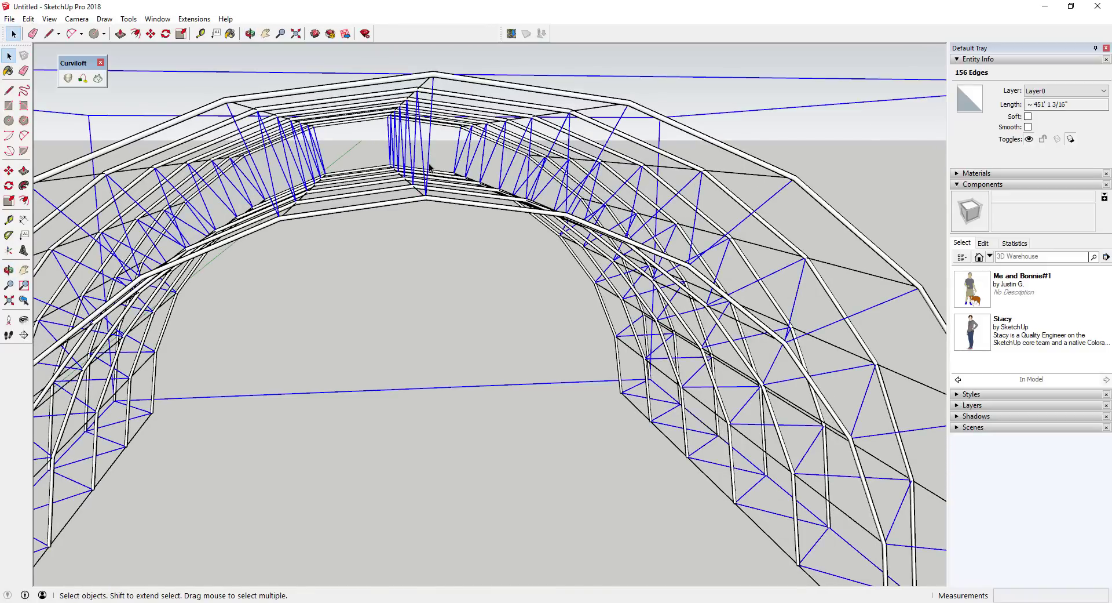
double_click(429, 161)
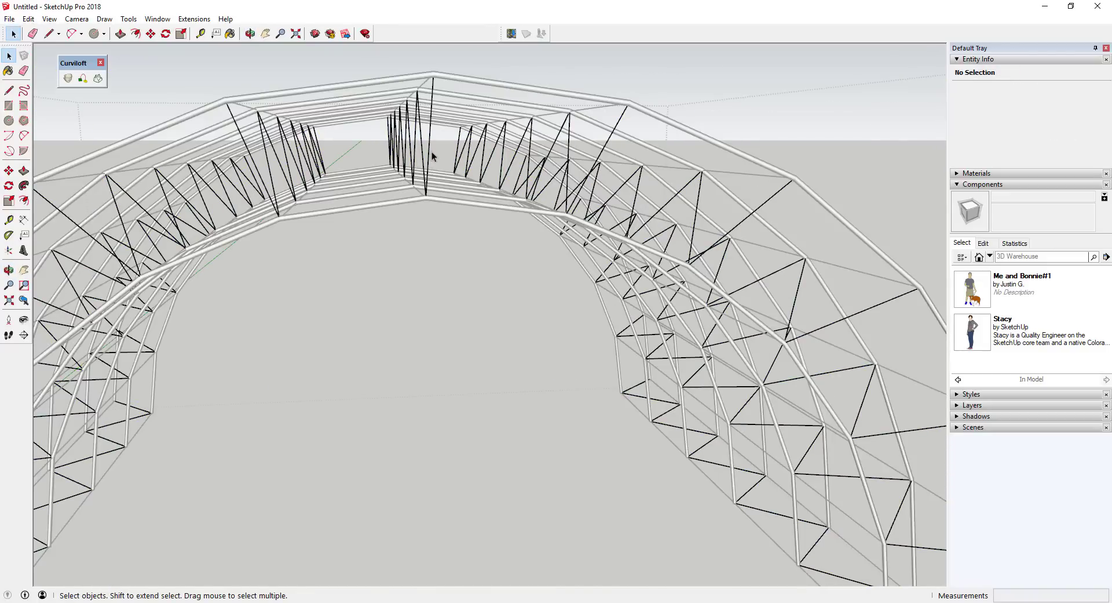
- Convert all 156 web edges inside the group into 1" tubes with the same settings
key("ctrl+a")
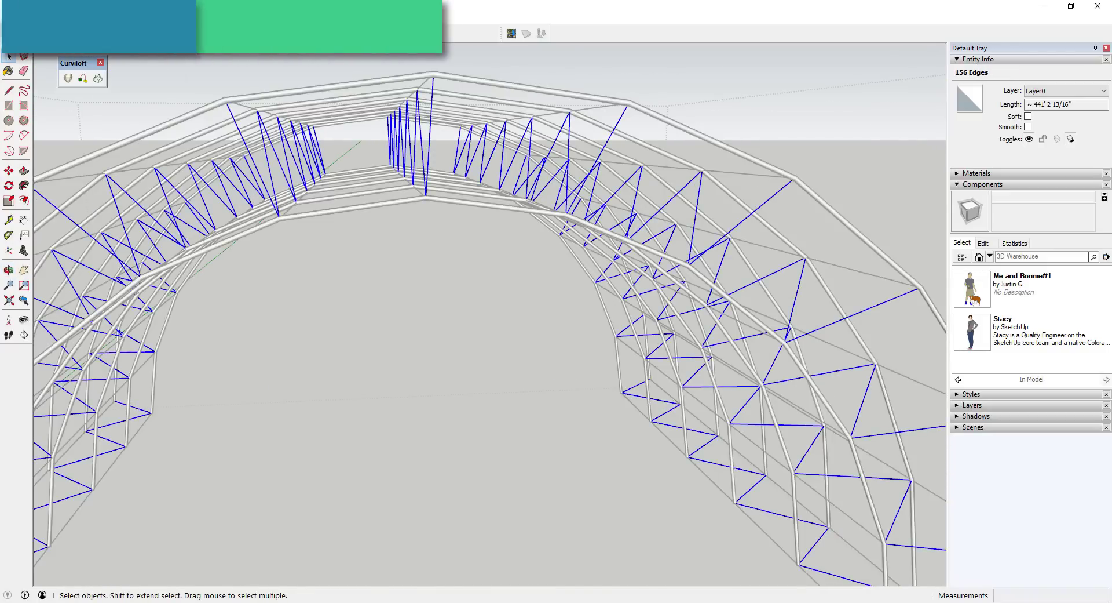
left_click(70, 17)
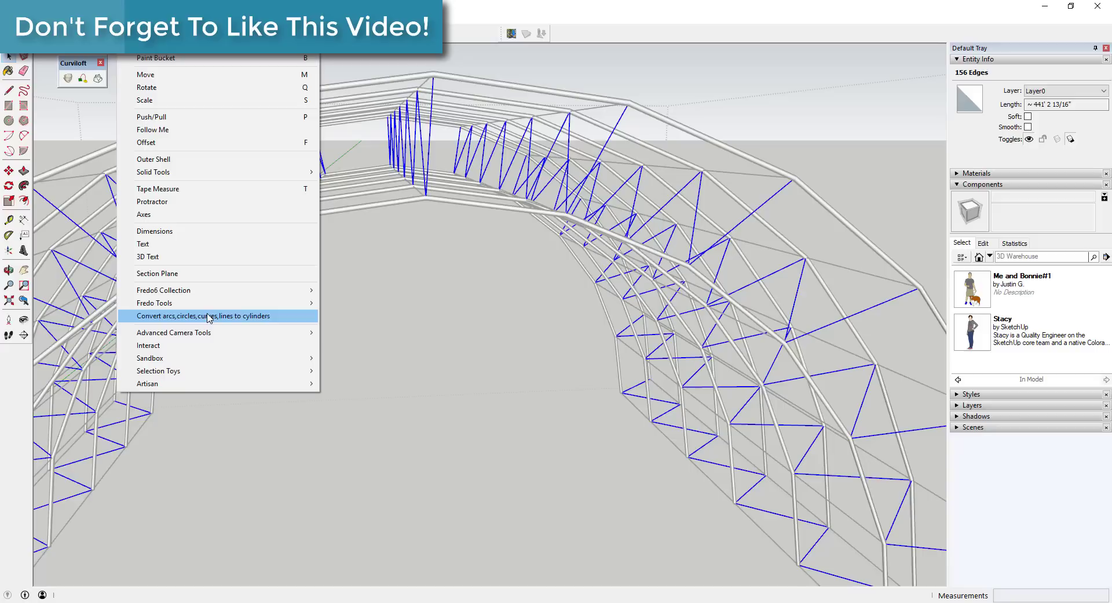
left_click(209, 316)
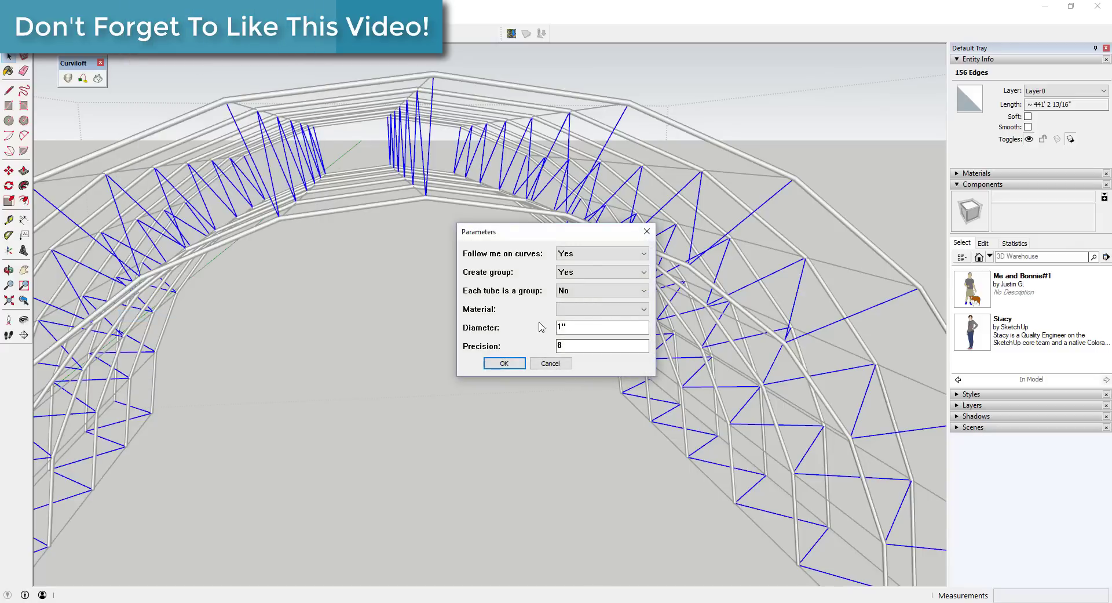
left_click(505, 364)
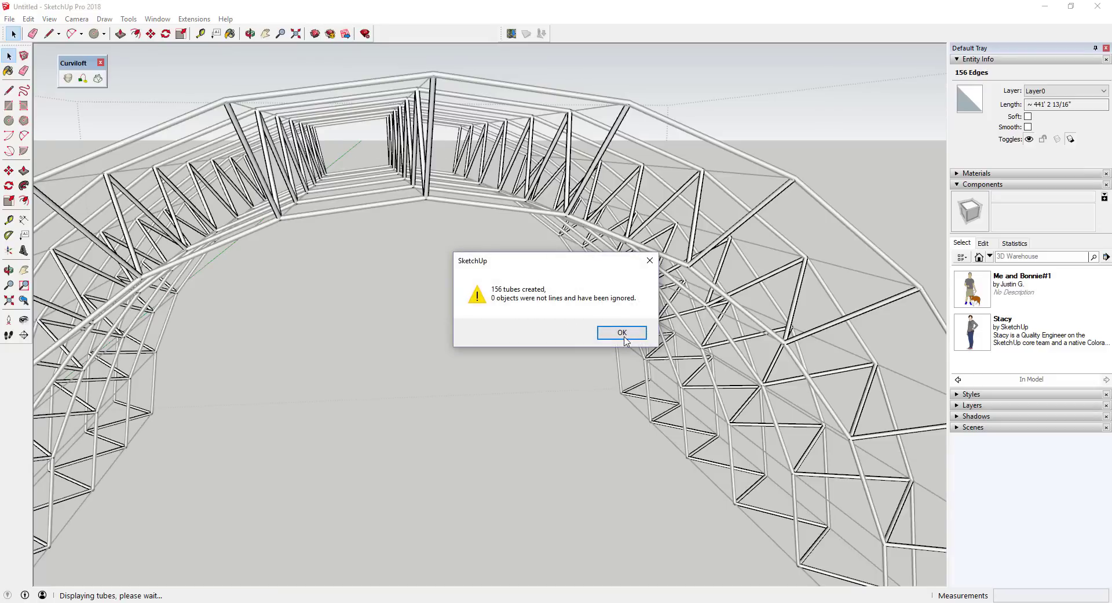
left_click(623, 332)
- Clear the selection and reopen the truss group to reach its longitudinal edges
scroll(628, 330, "down", 5)
middle_click_drag(416, 246, 689, 431)
left_click(854, 211)
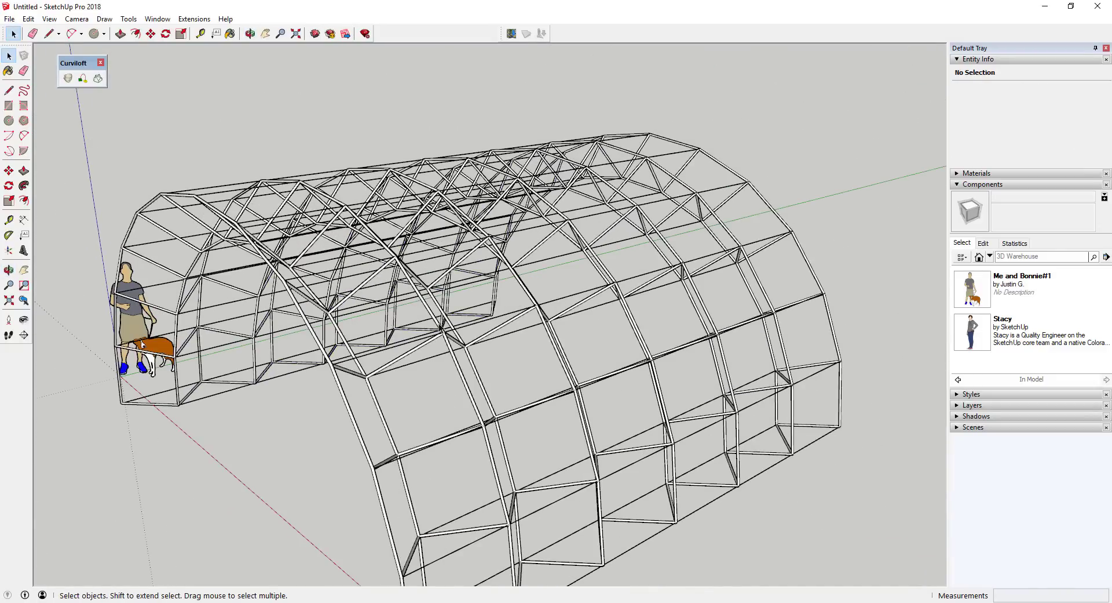
middle_click_drag(777, 221, 511, 359)
middle_click_drag(582, 355, 625, 376)
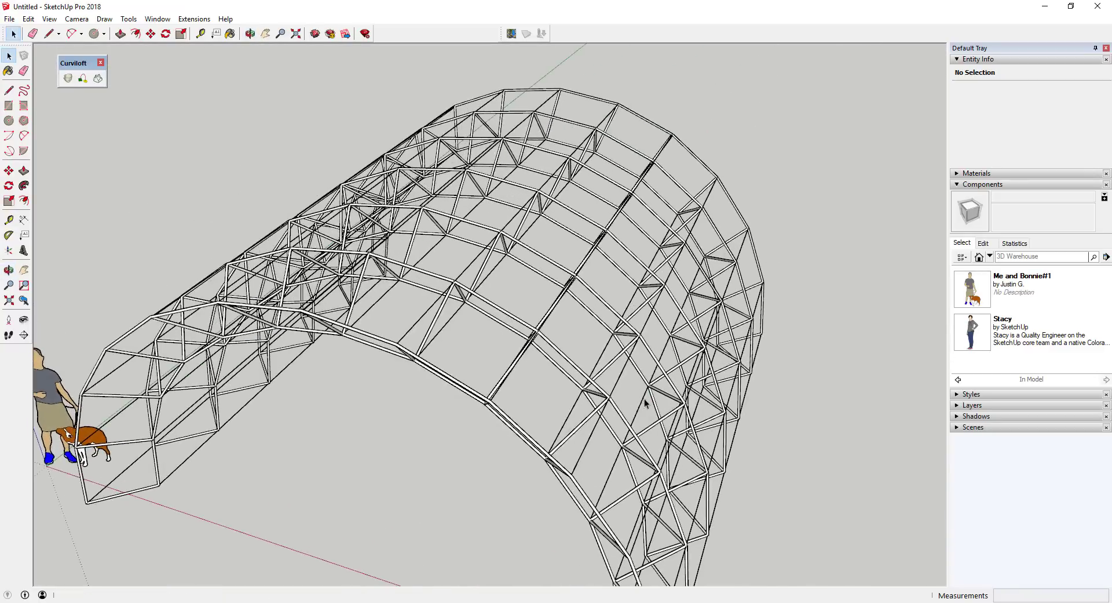
left_click(622, 376)
double_click(622, 378)
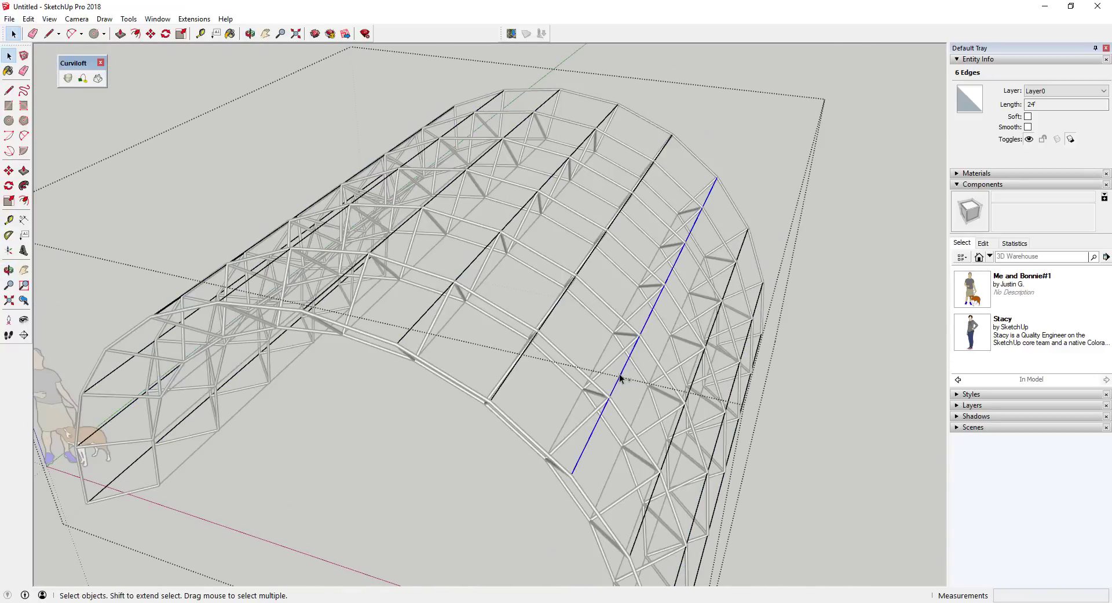
- Convert the 78 selected longitudinal edges into cylinder tubes
left_click(127, 19)
left_click(174, 319)
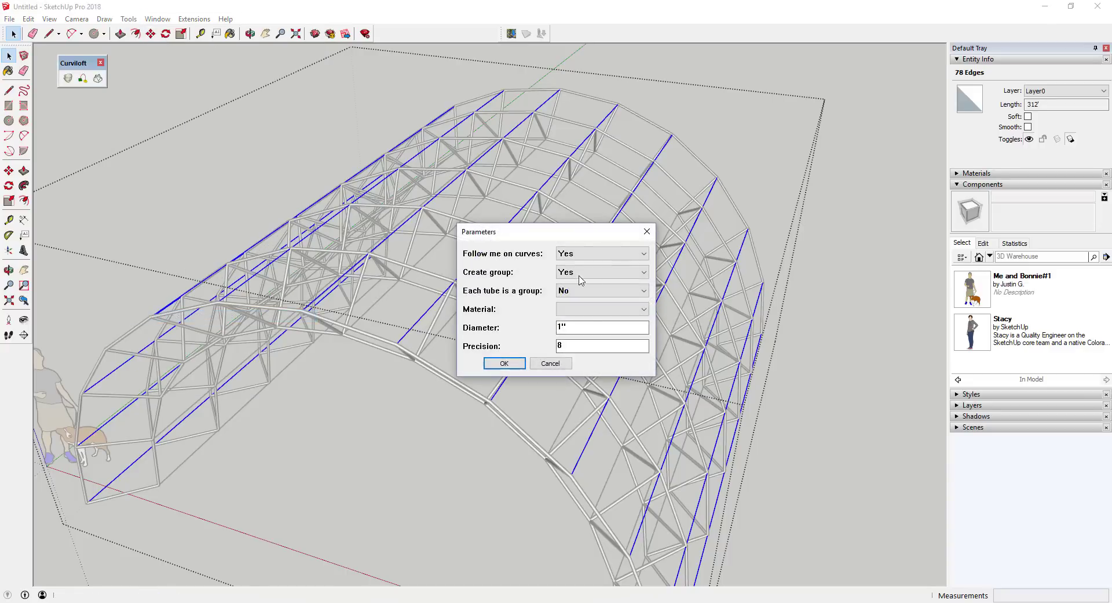
left_click(524, 367)
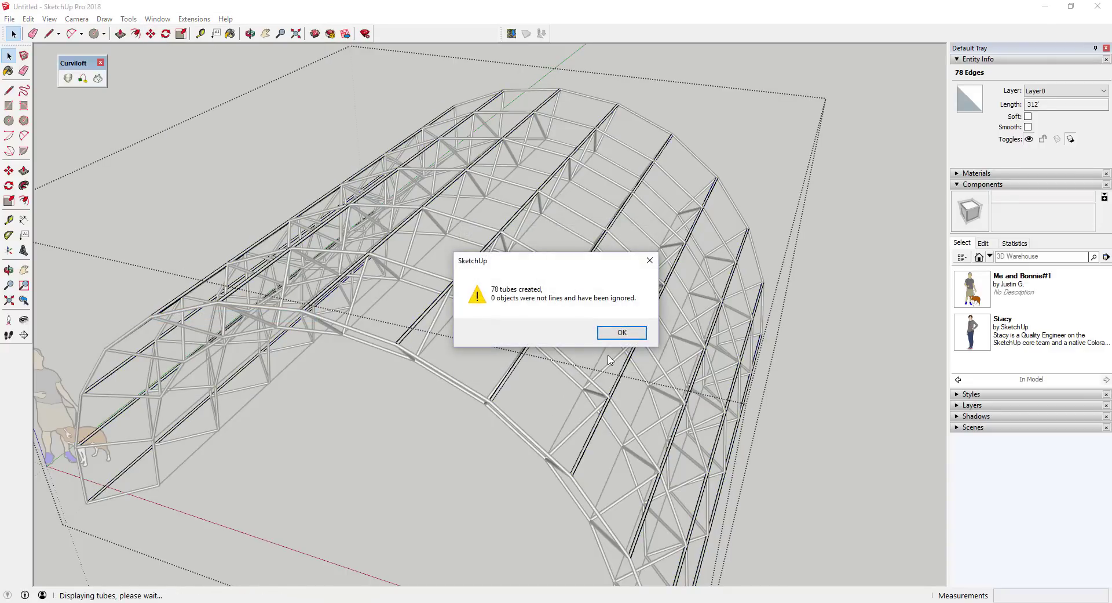
left_click(621, 332)
- Enter the truss group and select its 65 connected longitudinal edges
middle_click_drag(561, 355, 752, 345)
left_click(536, 393)
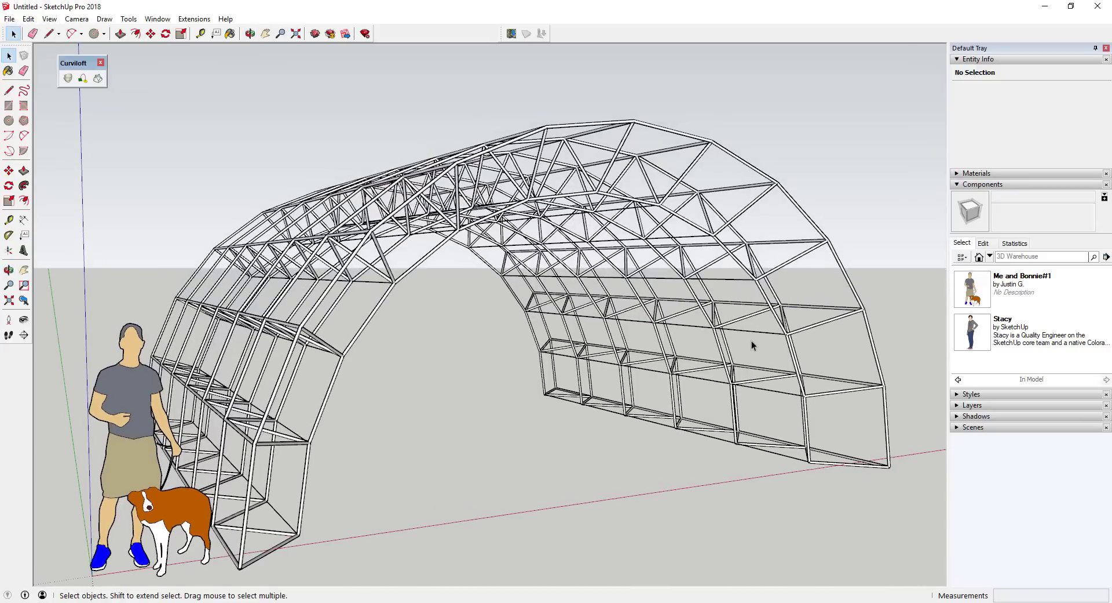
triple_click(753, 344)
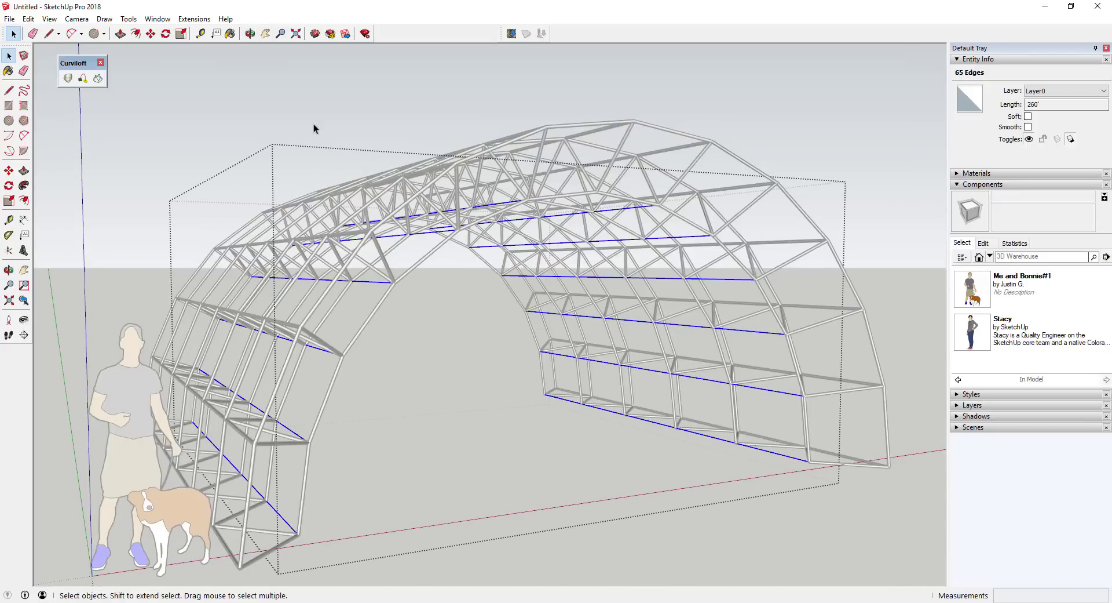
- Convert the 65 selected lines into 1" diameter, precision 8 tubes
left_click(158, 18)
mouse_move(120, 30)
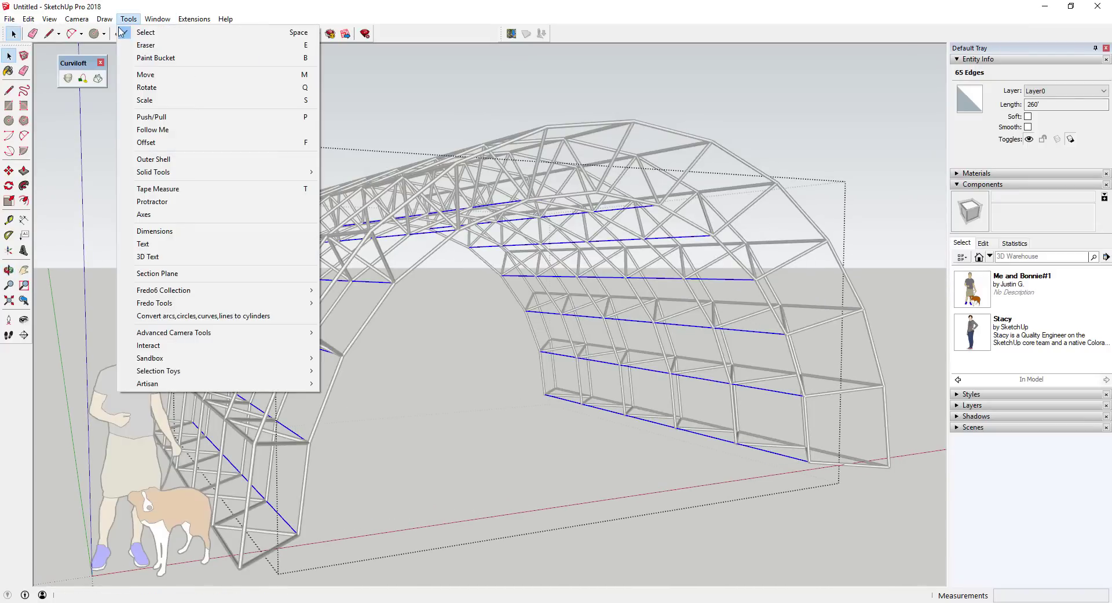
left_click(174, 315)
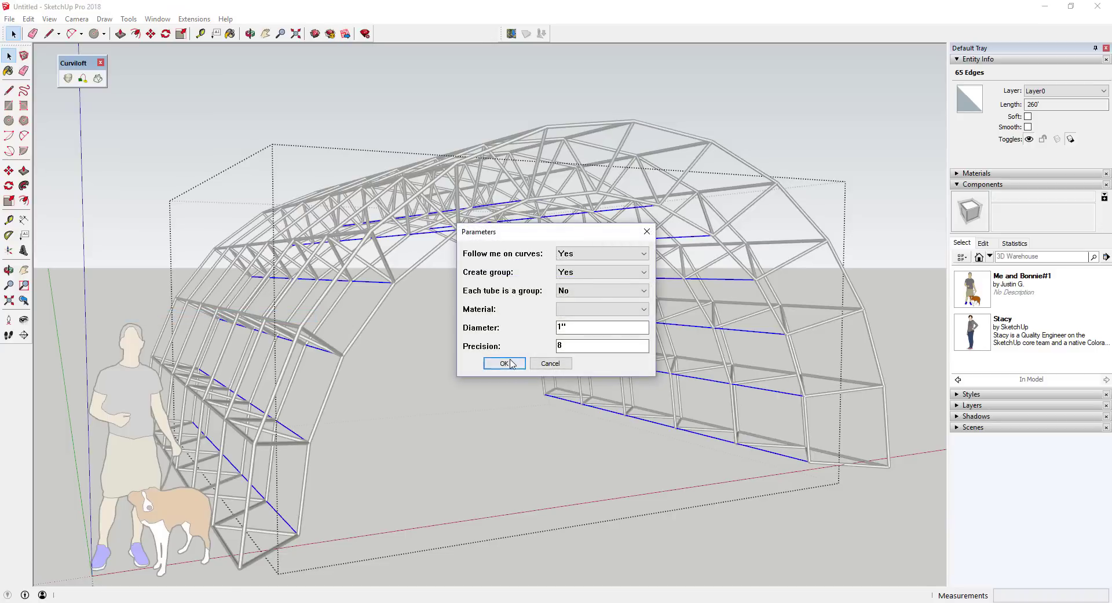
left_click(511, 364)
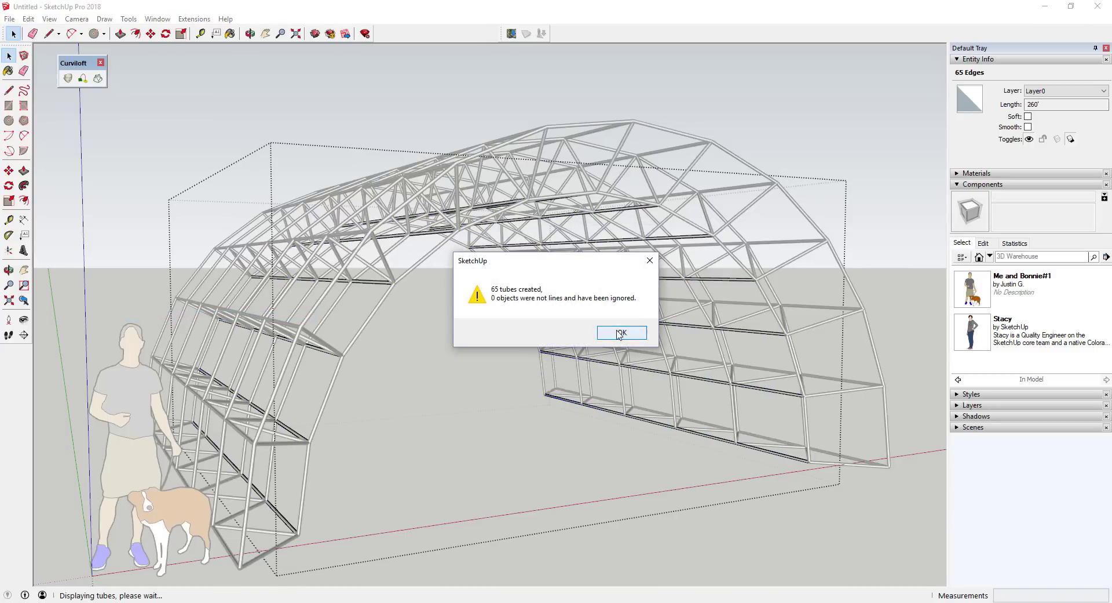
left_click(619, 332)
- Select the whole truss arch group, now a 2.2151 ft³ solid
middle_click_drag(582, 435, 443, 354)
middle_click_drag(659, 431, 471, 333)
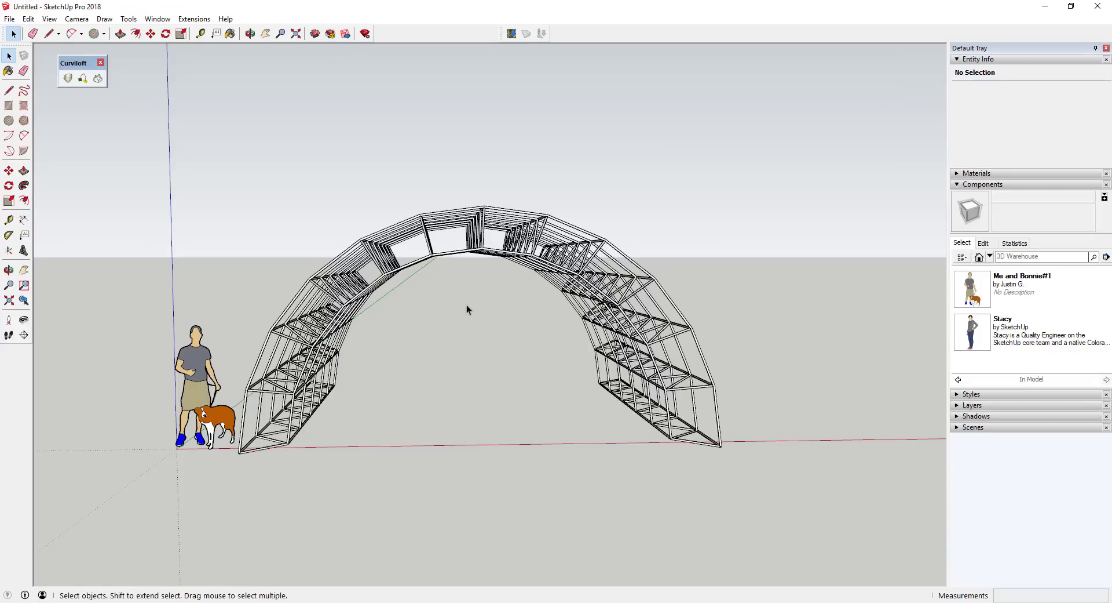
middle_click_drag(603, 267, 541, 253)
left_click(540, 253)
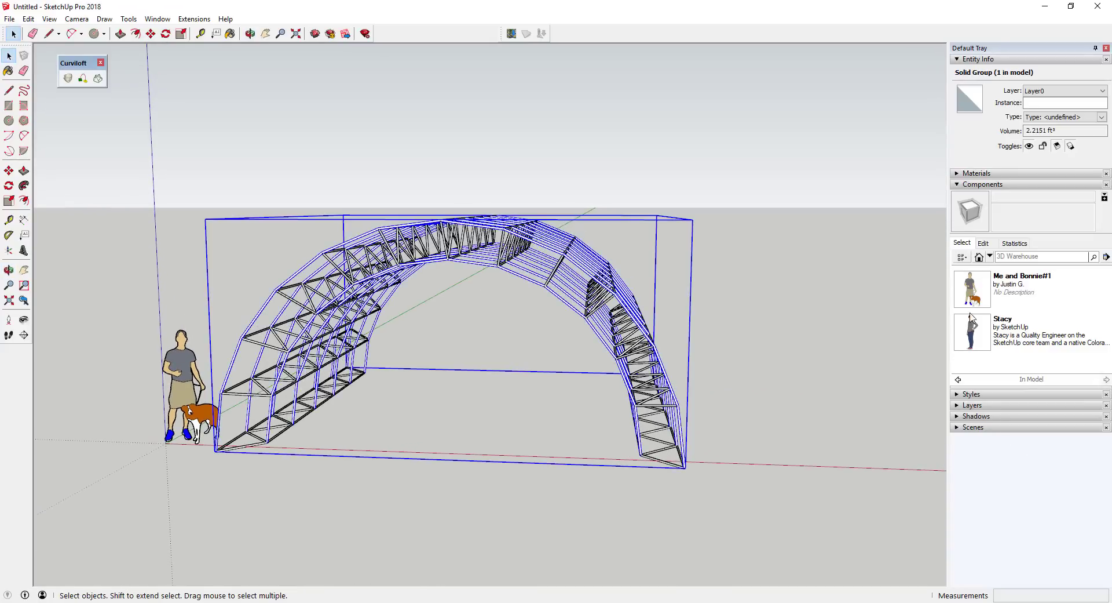
- Show the Outliner panel in the default tray
left_click(158, 19)
mouse_move(232, 33)
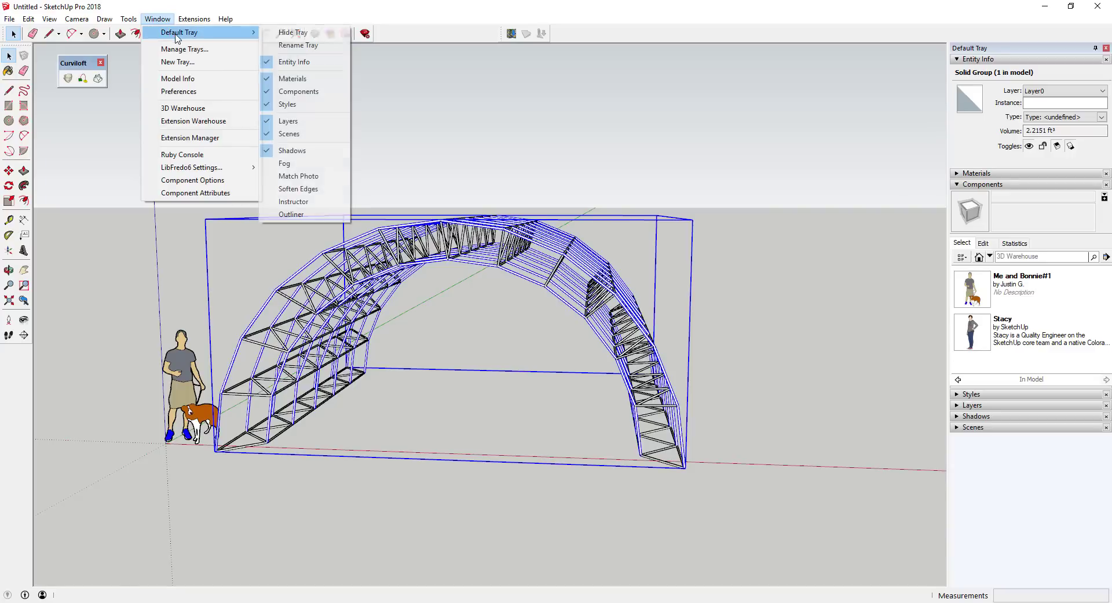
left_click(291, 215)
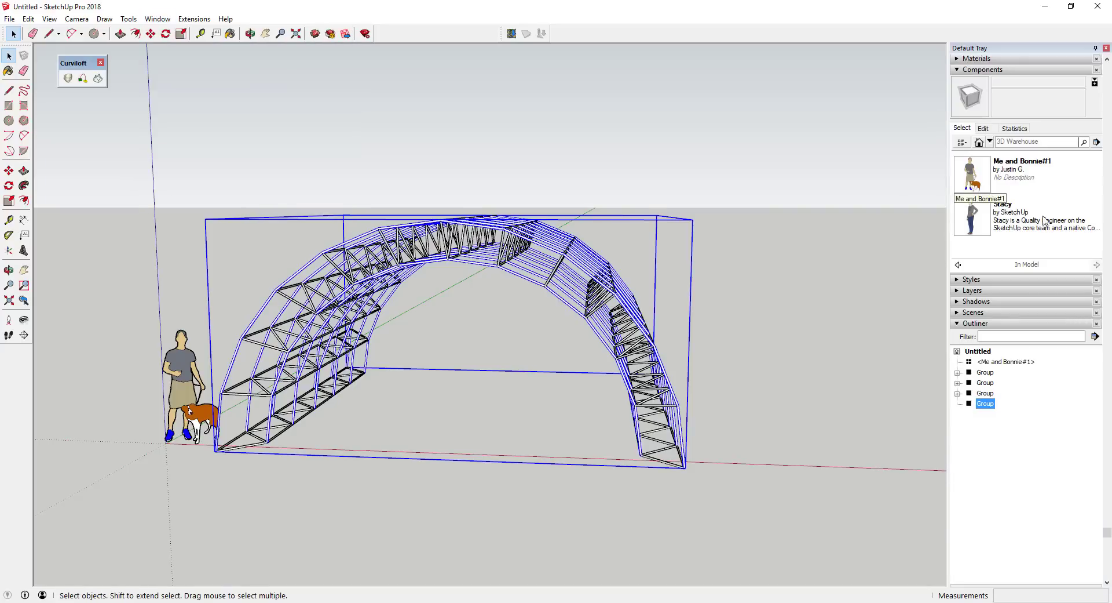
- Combine the four truss groups in the Outliner into one group
left_click(989, 394)
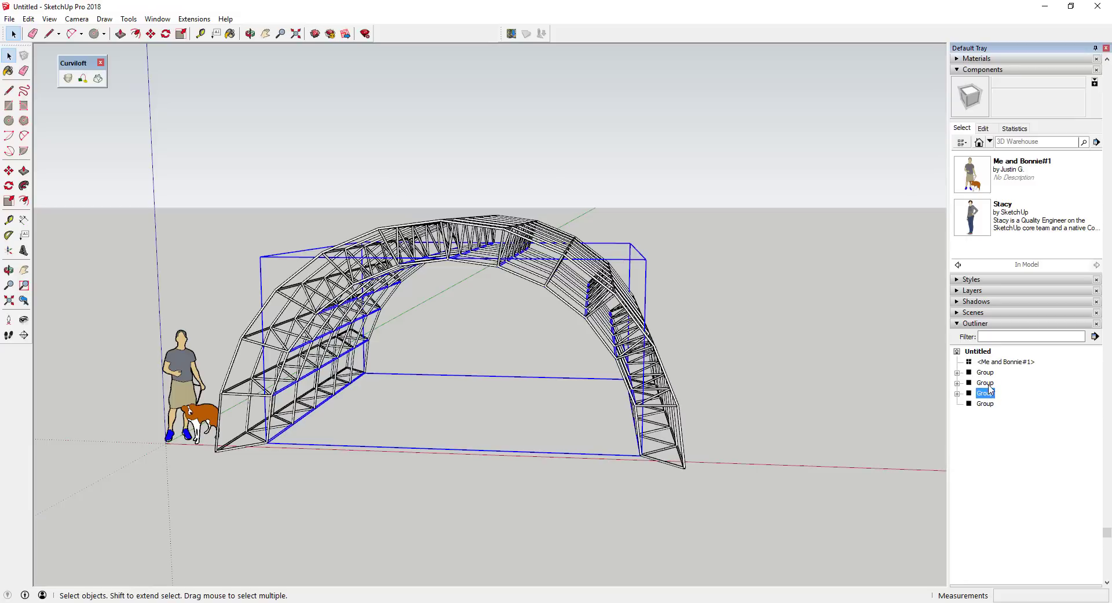
left_click(989, 384)
left_click(989, 373)
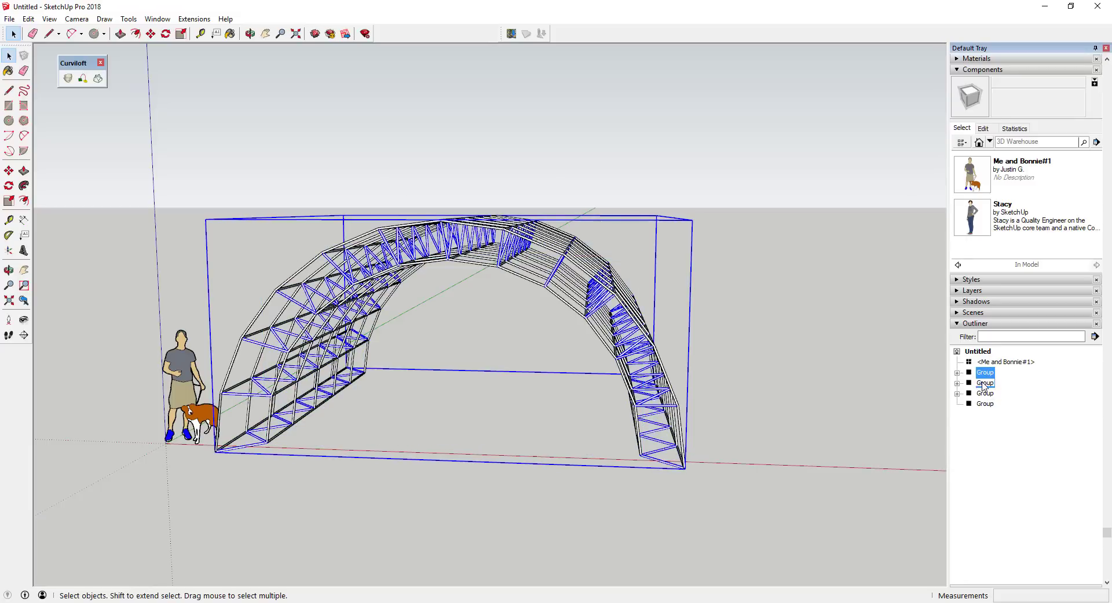
left_click(983, 384, "shift")
left_click(987, 394, "shift")
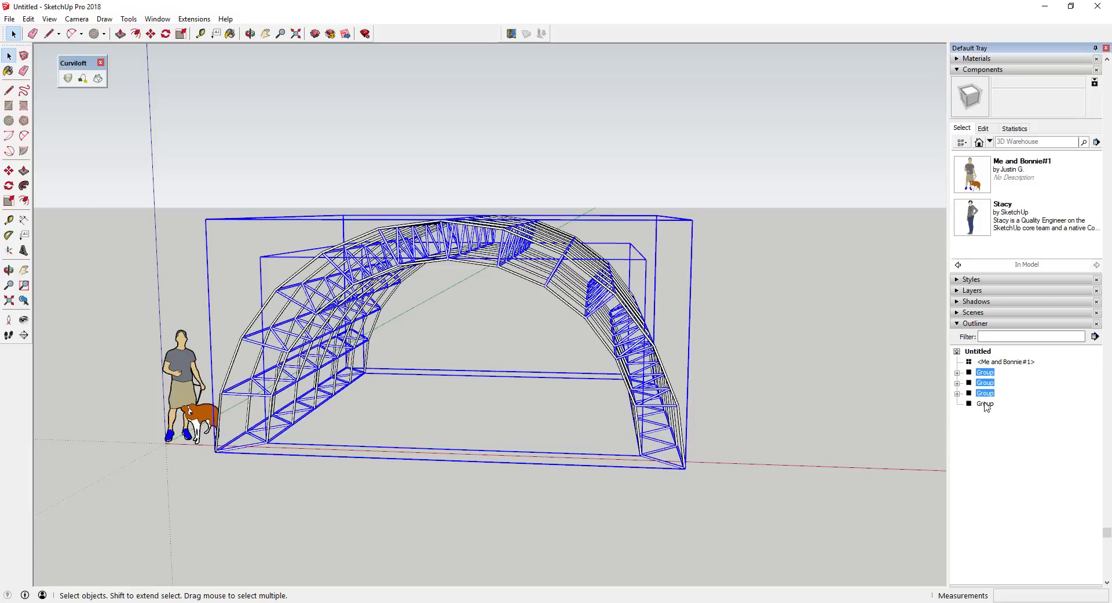
left_click(987, 404, "shift")
right_click(985, 405)
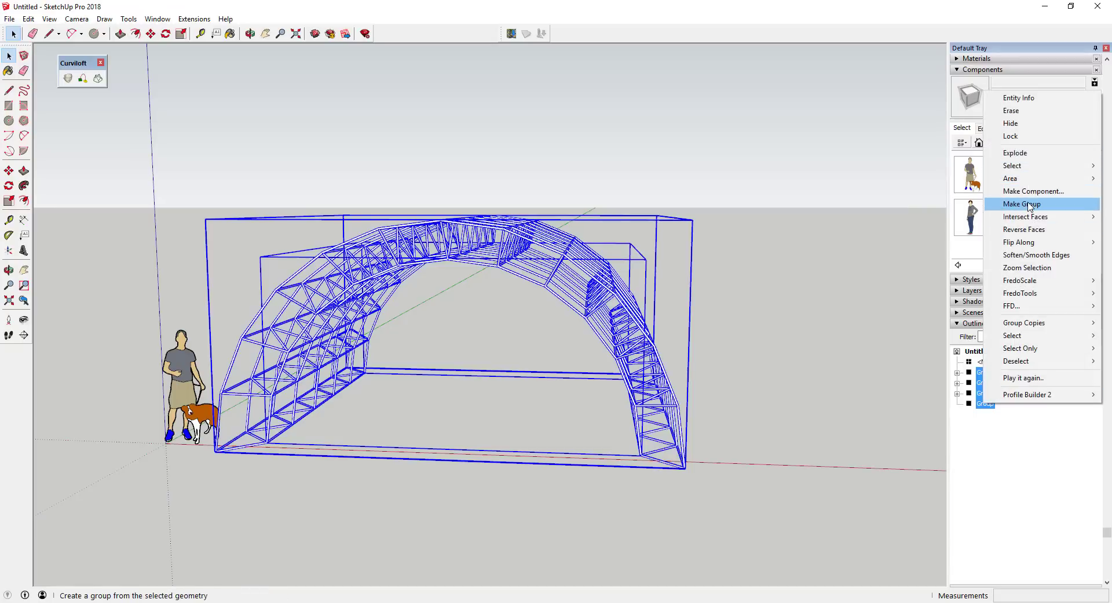
left_click(1025, 204)
- Hide the combined truss group, leaving only the arch curves
right_click(985, 372)
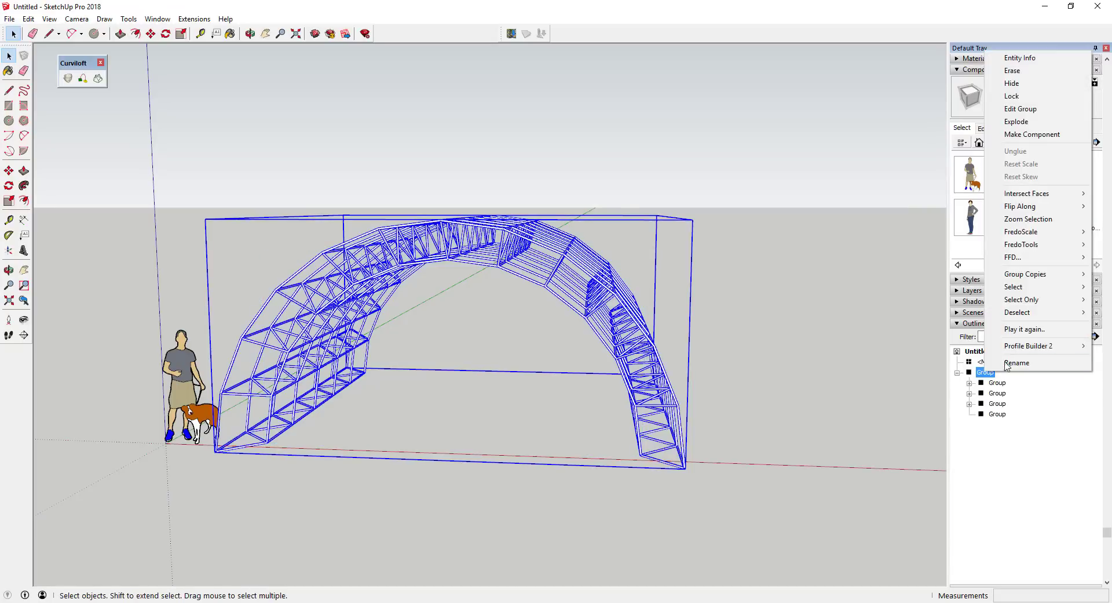
left_click(1012, 83)
mouse_move(828, 234)
middle_mouse_down()
mouse_move(751, 288)
mouse_move(681, 292)
mouse_move(700, 261)
middle_mouse_up()
- In Front view, erase the inner arches, keeping only the outermost arch
key("F2")
key("e")
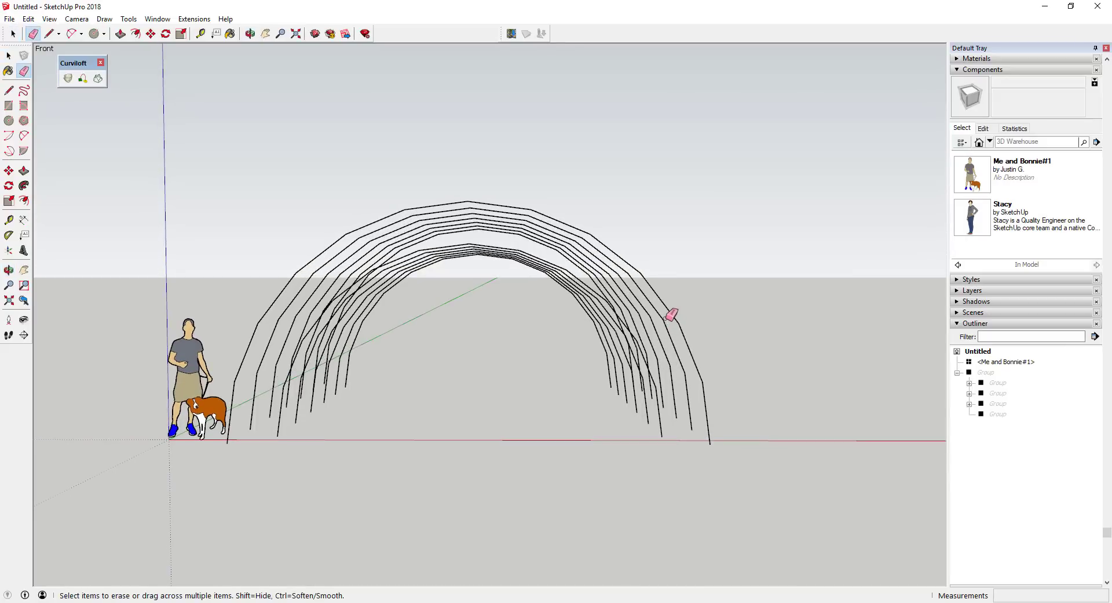
mouse_move(666, 318)
left_mouse_down()
mouse_move(596, 330)
mouse_move(658, 342)
left_mouse_up()
key("space")
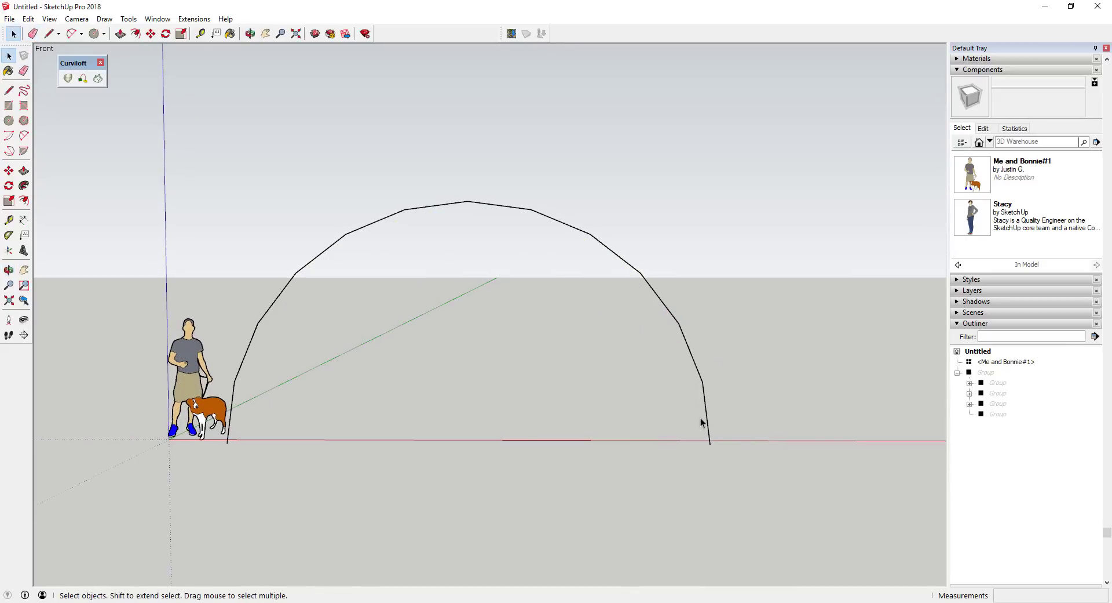
- Offset the remaining arch 4" outward
left_click(707, 432)
key("f")
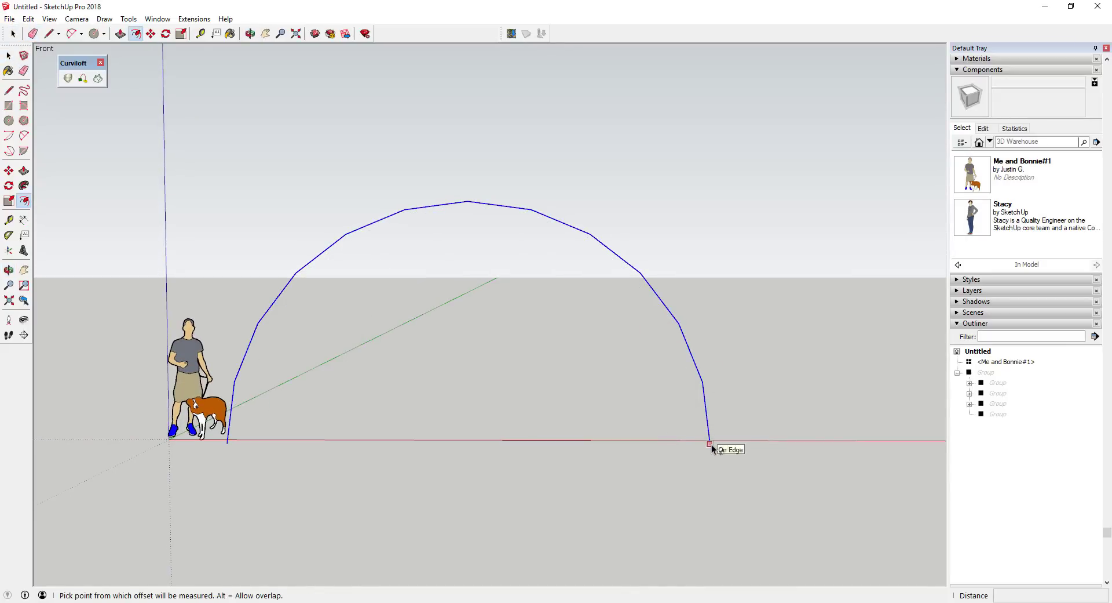
left_click(711, 443)
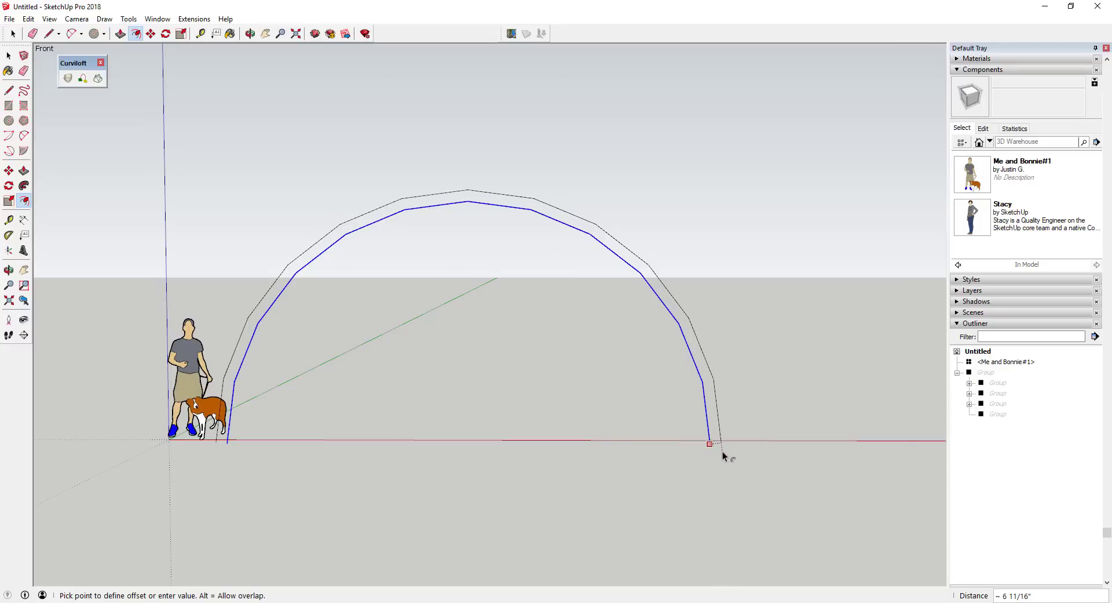
left_click(724, 451)
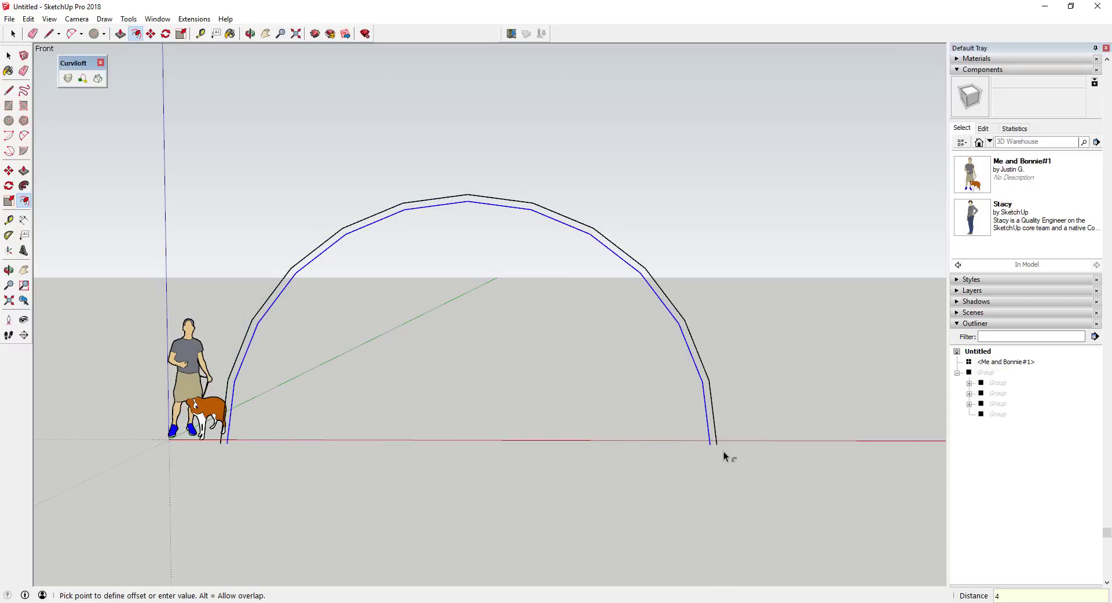
scroll(724, 447, "up", 3)
key("space")
- Draw lines closing both arch feet to form a thin arch-shaped face
key("l")
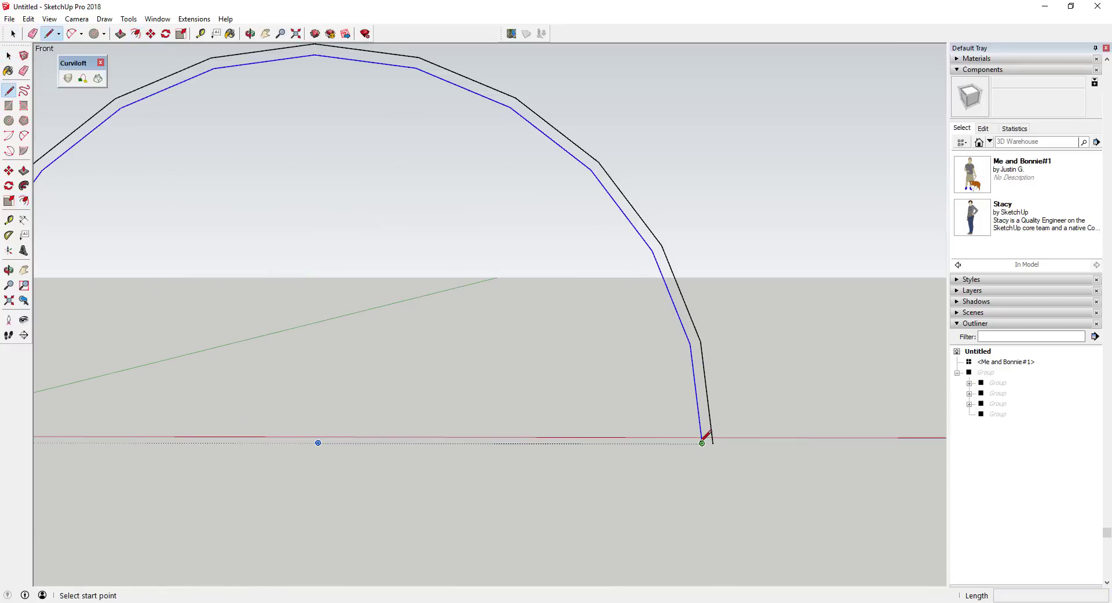
left_click(702, 443)
left_click(713, 443)
scroll(297, 415, "down", 4)
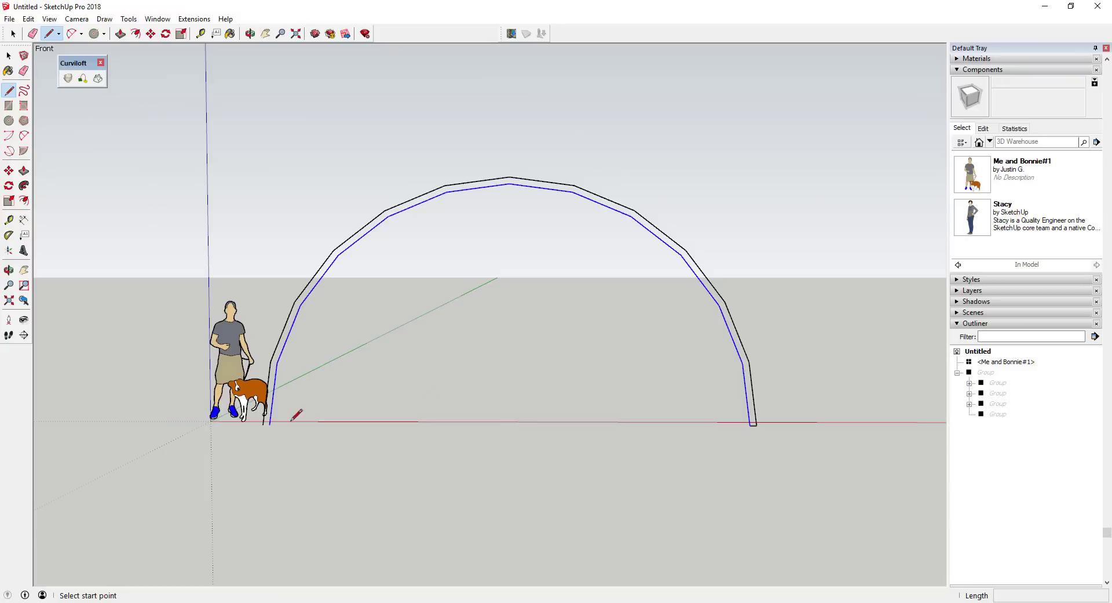
scroll(280, 422, "up", 1)
left_click(277, 424)
left_click(268, 423)
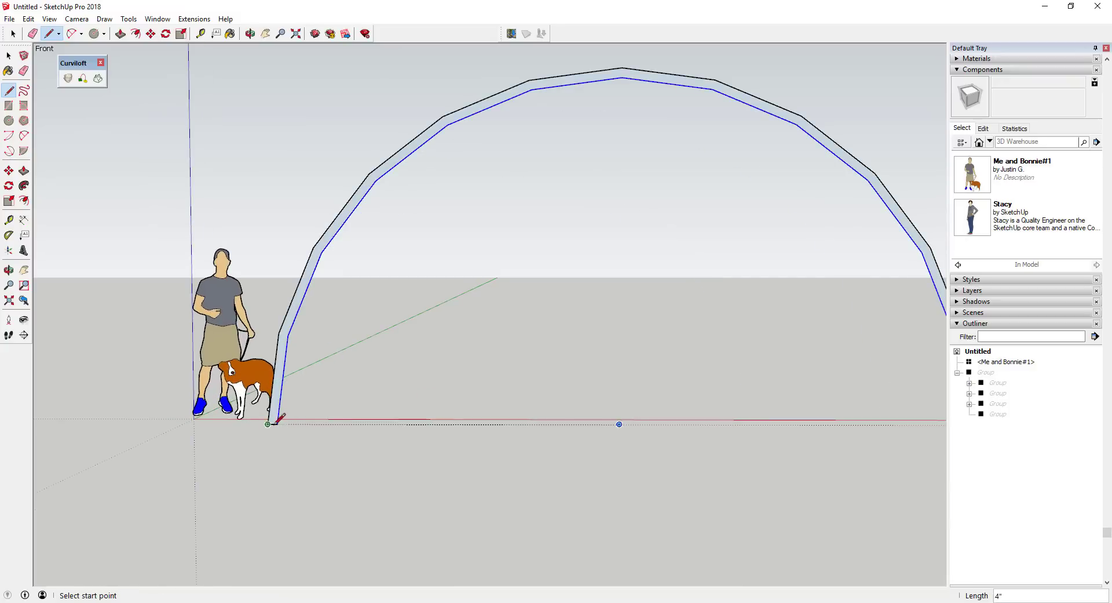
key("space")
scroll(310, 388, "down", 3)
scroll(580, 333, "down", 1)
middle_click_drag(653, 330, 533, 337)
- Unhide the truss group from the Outliner
right_click(987, 373)
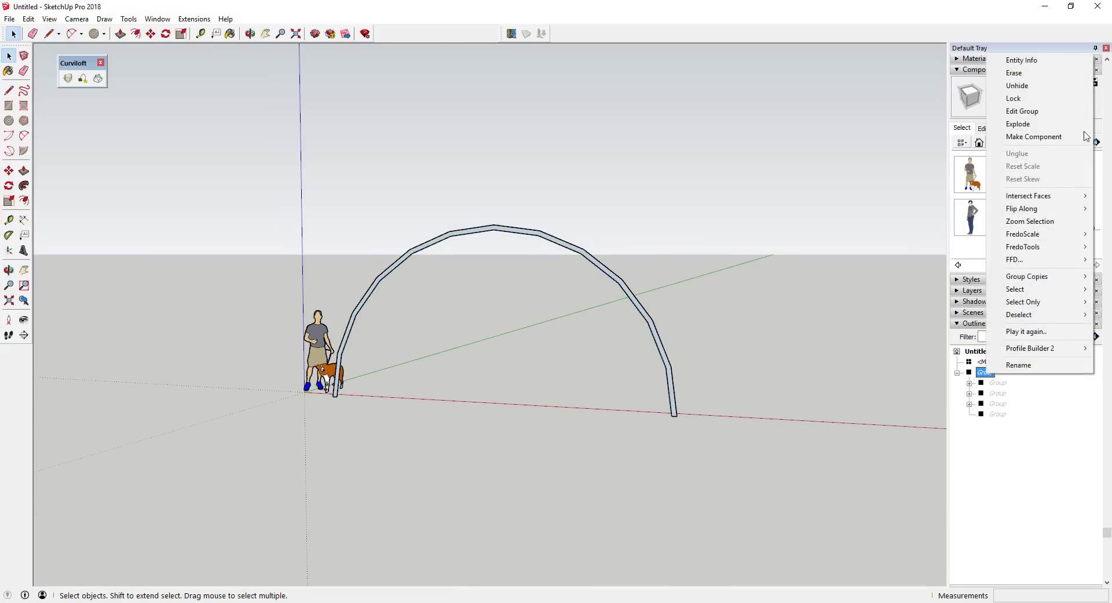
left_click(1018, 84)
middle_click_drag(819, 313, 682, 340)
key("space")
scroll(649, 317, "up", 3)
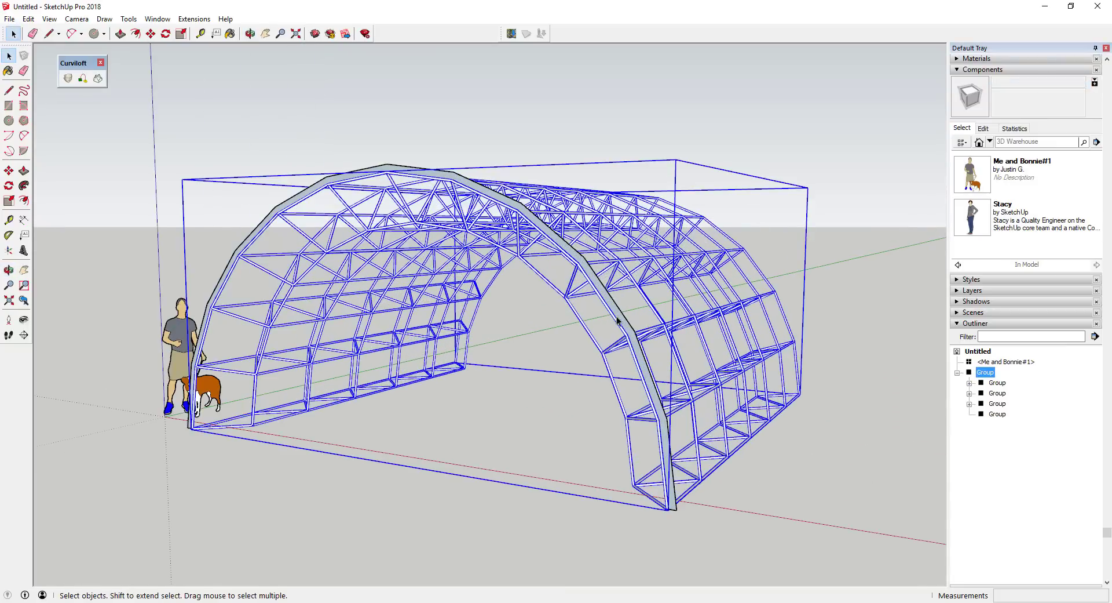
- Push/Pull the thin arch face 24' along the truss into a curved roof
key("p")
left_click(624, 323)
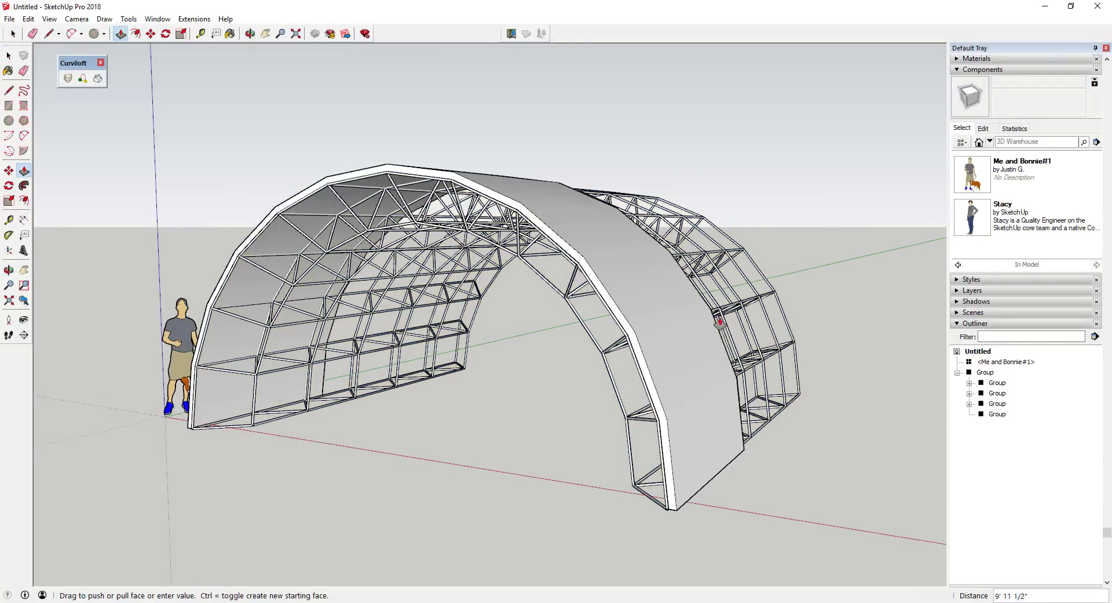
left_click(808, 403)
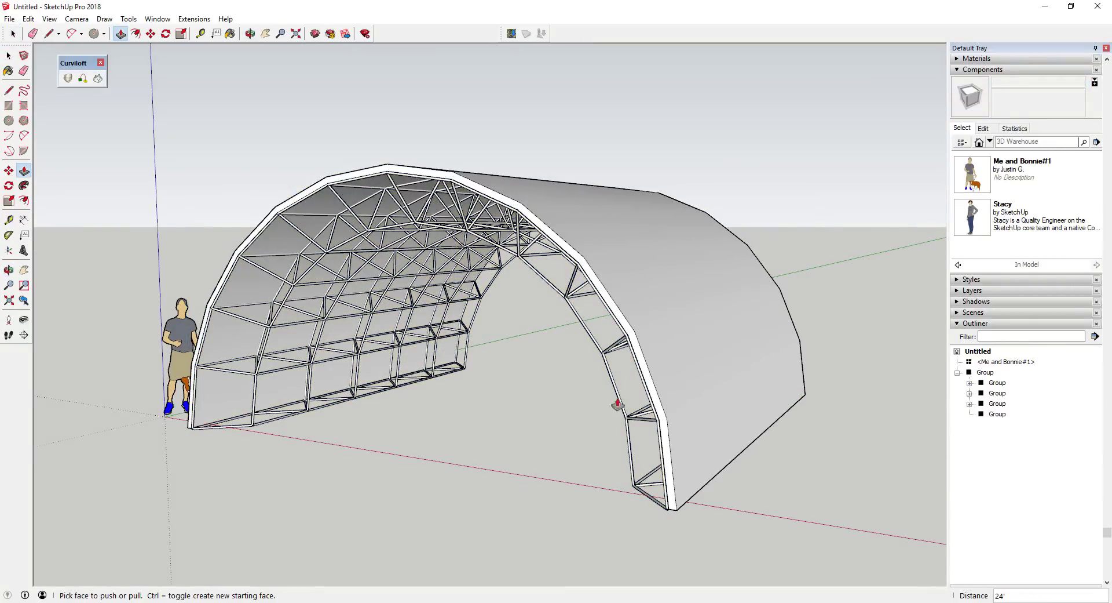
middle_click_drag(808, 402, 618, 284)
key("space")
scroll(658, 330, "down", 3)
scroll(659, 330, "up", 3)
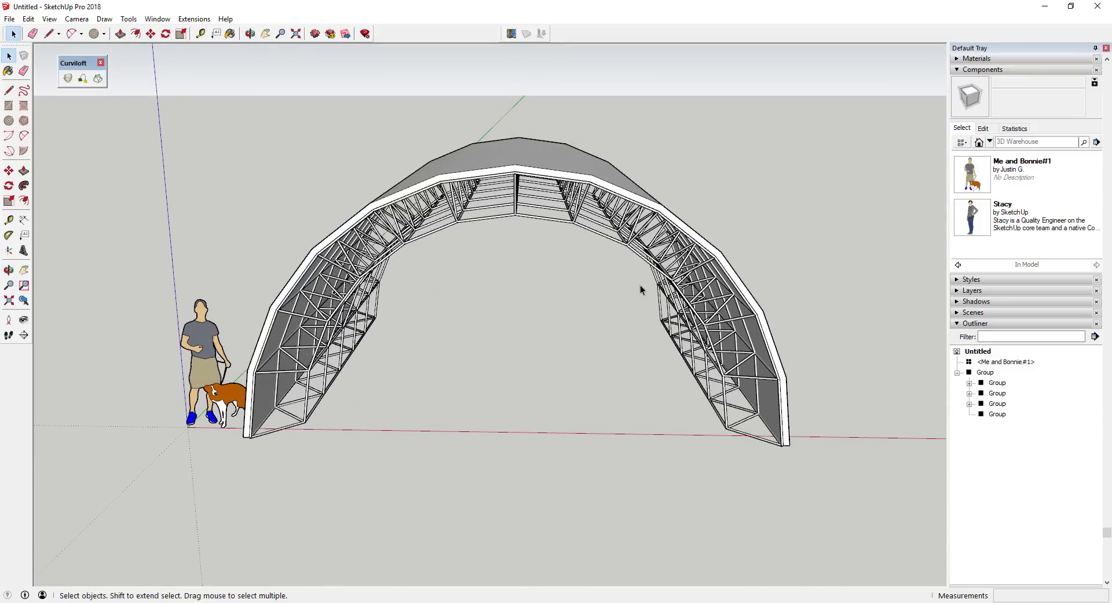
middle_click_drag(640, 284, 483, 339)
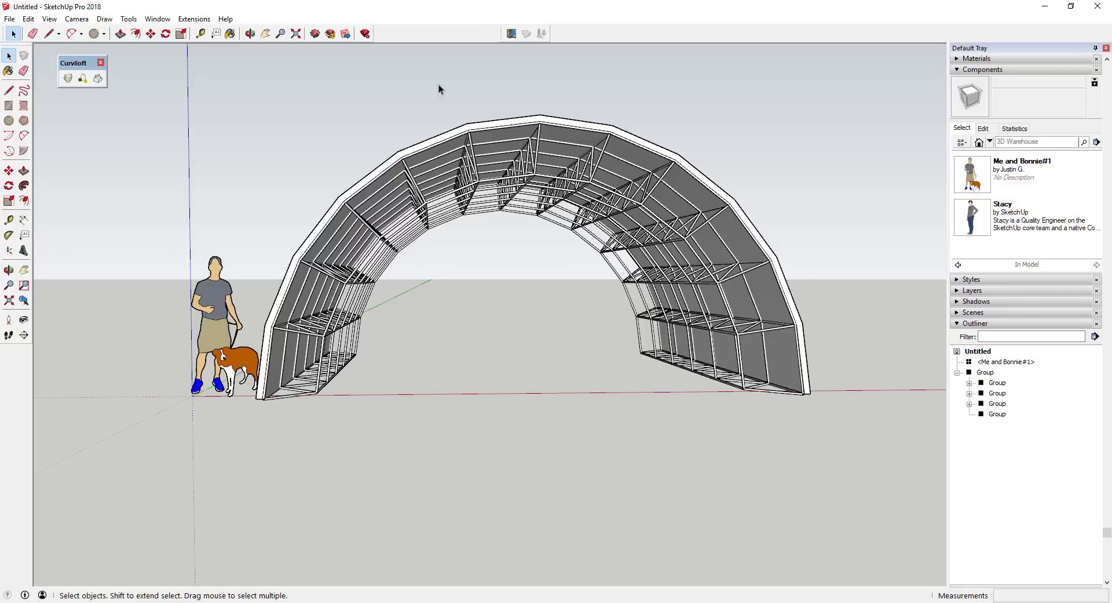
middle_click_drag(644, 291, 500, 346)
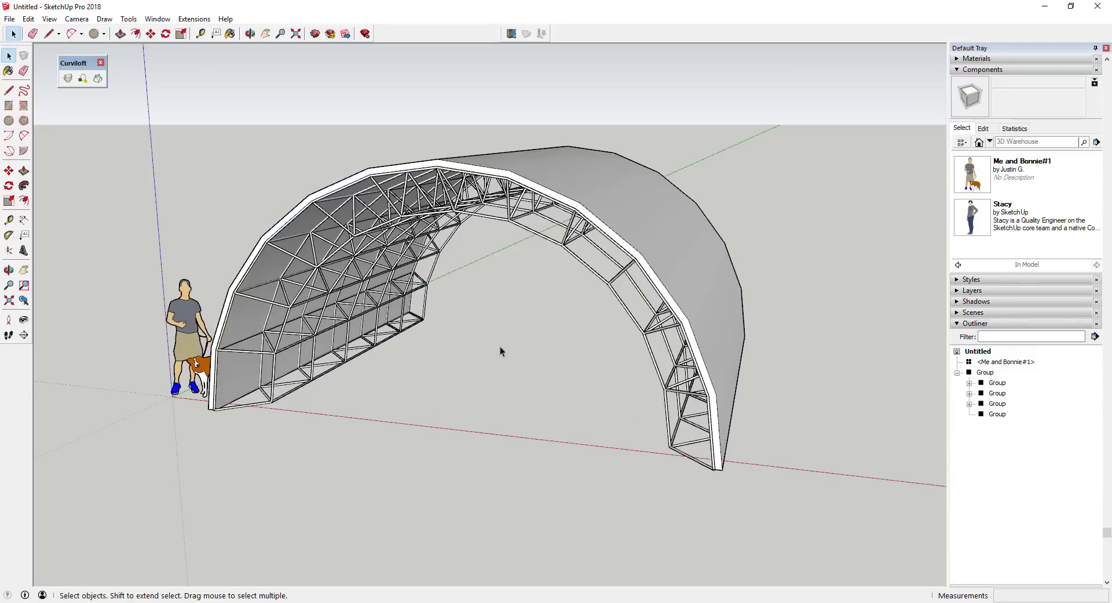
scroll(549, 325, "down", 3)
scroll(548, 325, "up", 3)
scroll(492, 323, "down", 3)
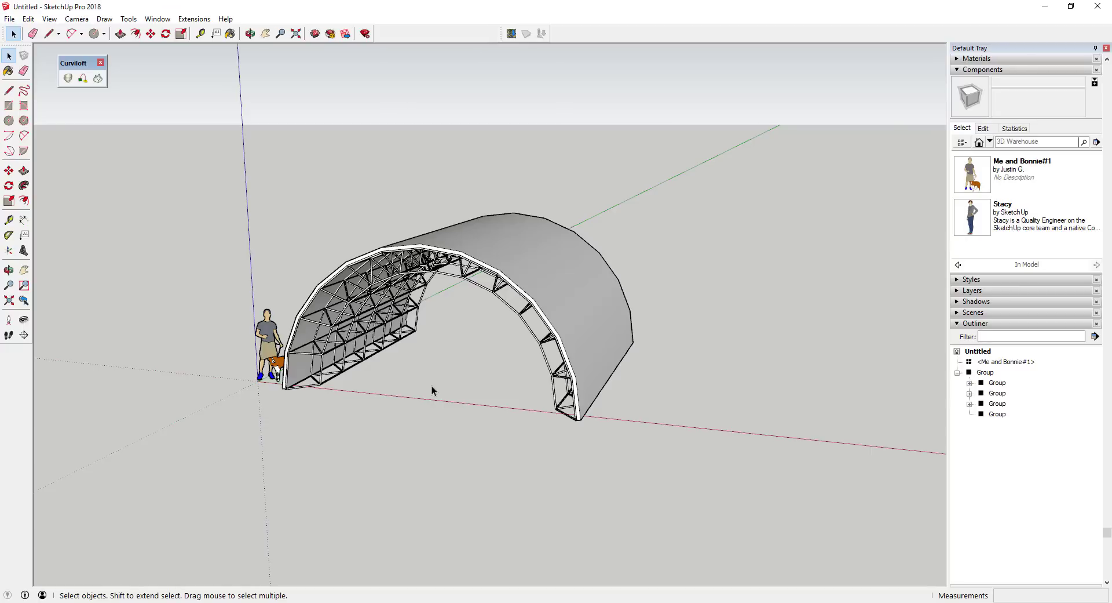
middle_click_drag(432, 385, 428, 297)
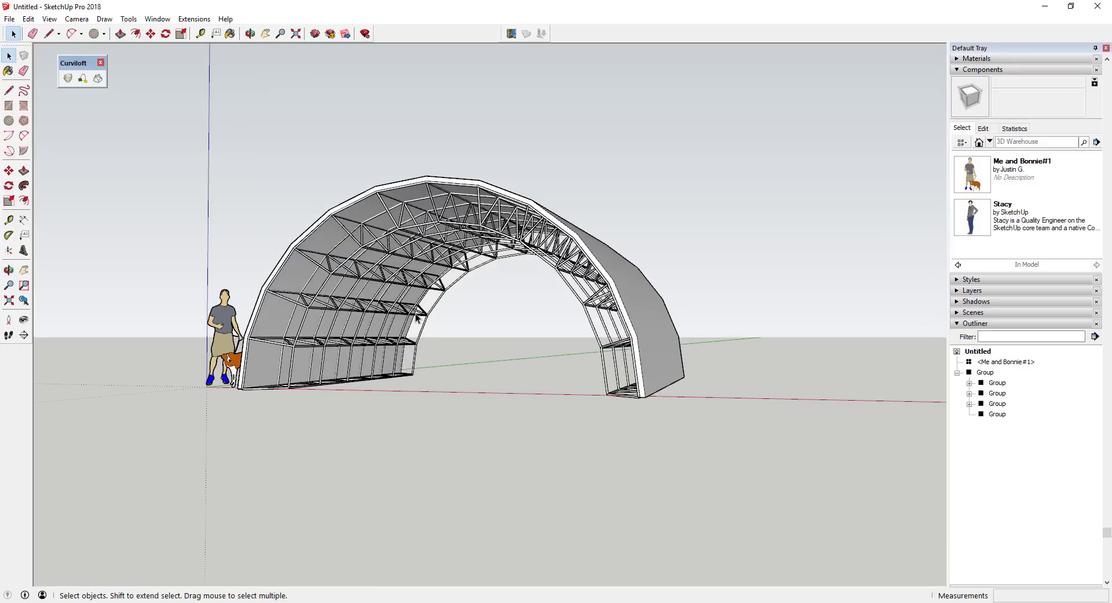
scroll(416, 317, "up", 3)
scroll(490, 302, "down", 3)
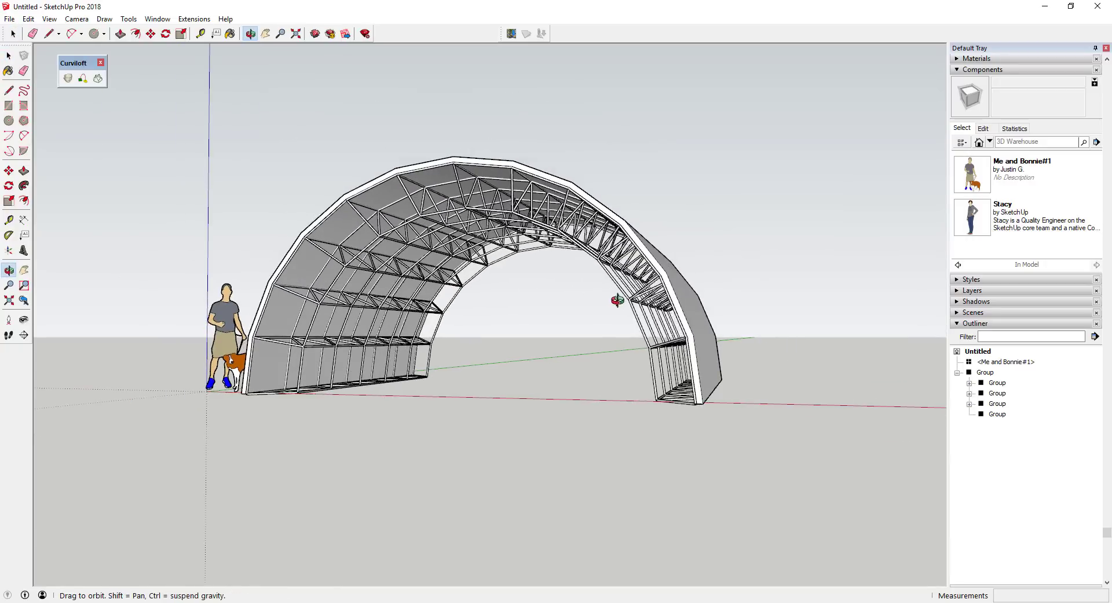